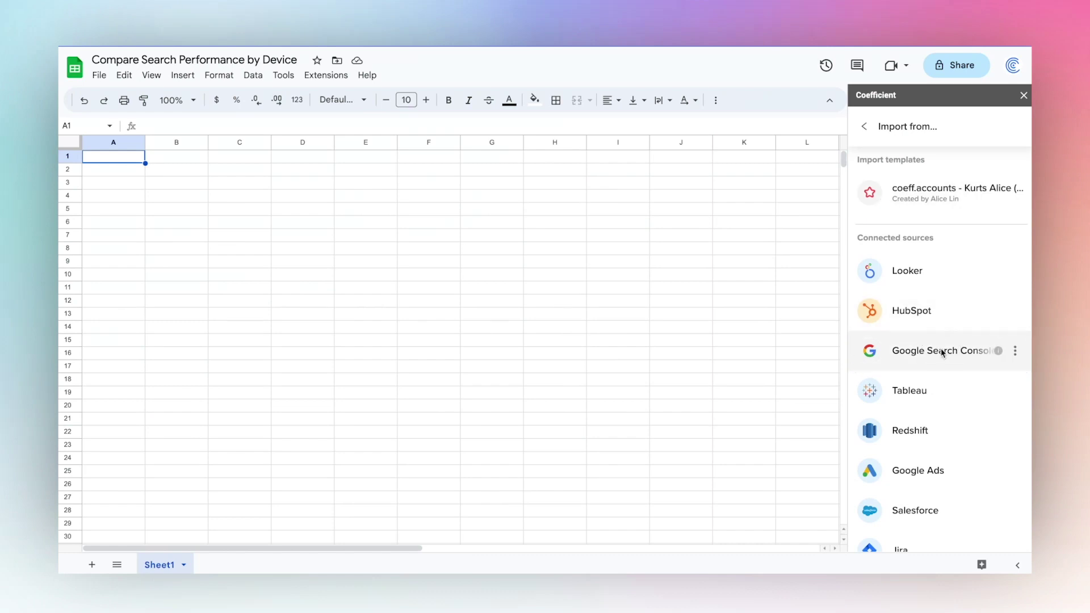
- Import Search Console Date, Device, Clicks, Impressions, CTR and Position via Coefficient into the GSC sheet
{"action": "left_click", "coordinate": [941, 352]}
{"action": "left_click", "coordinate": [976, 183]}
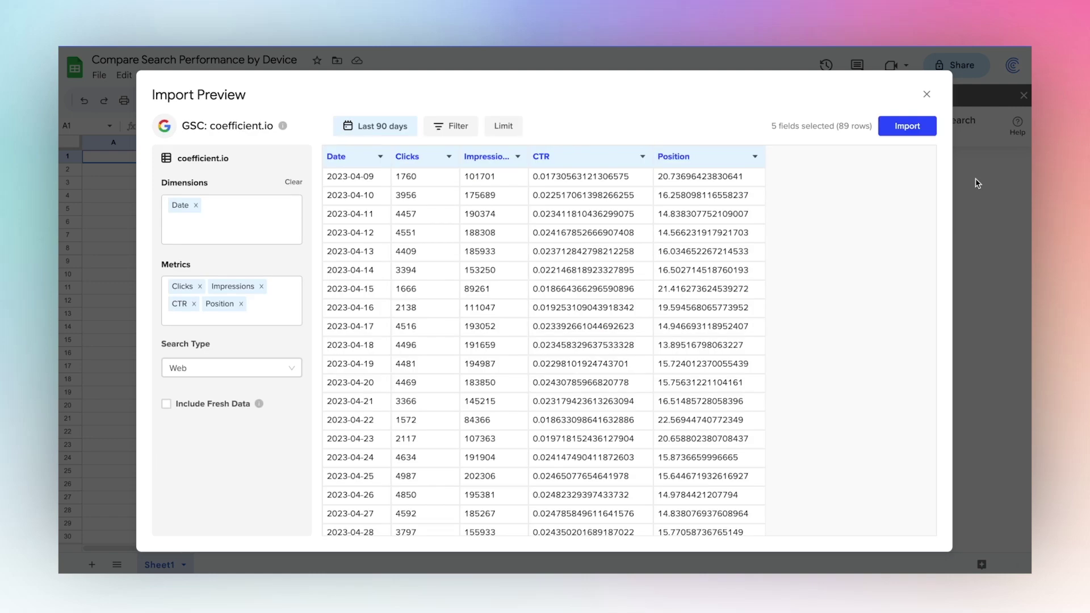
{"action": "left_click", "coordinate": [917, 131]}
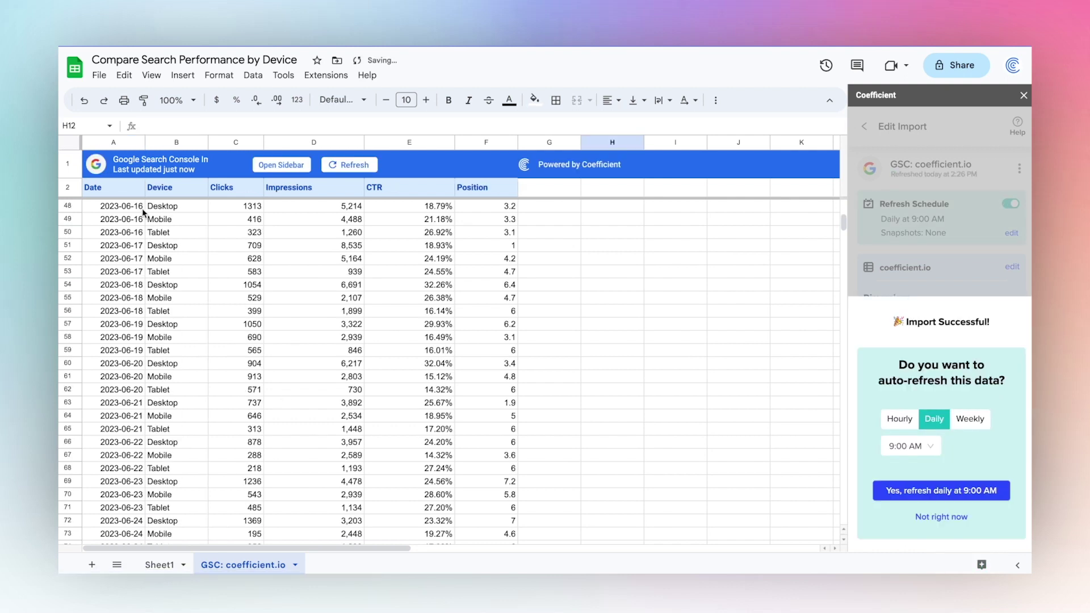
{"action": "left_click", "coordinate": [121, 208]}
- Accept a daily 9:00 AM auto-refresh for the Search Console import
{"action": "scroll", "coordinate": [267, 351], "scroll_direction": "down", "scroll_amount": 5}
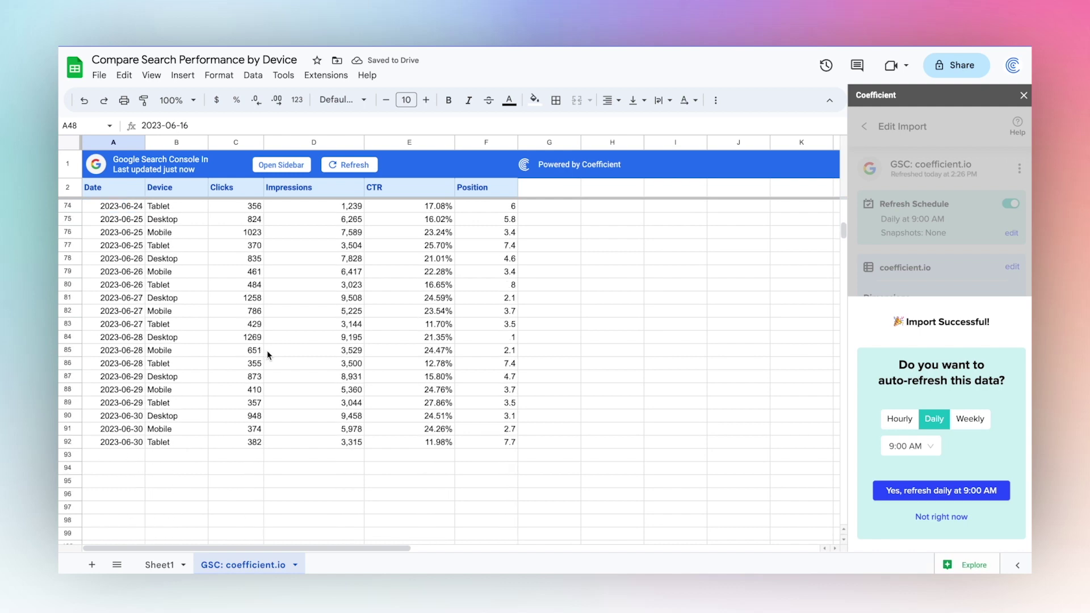
{"action": "scroll", "coordinate": [267, 351], "scroll_direction": "down", "scroll_amount": 5}
{"action": "scroll", "coordinate": [267, 351], "scroll_direction": "up", "scroll_amount": 10}
{"action": "scroll", "coordinate": [267, 351], "scroll_direction": "up", "scroll_amount": 10}
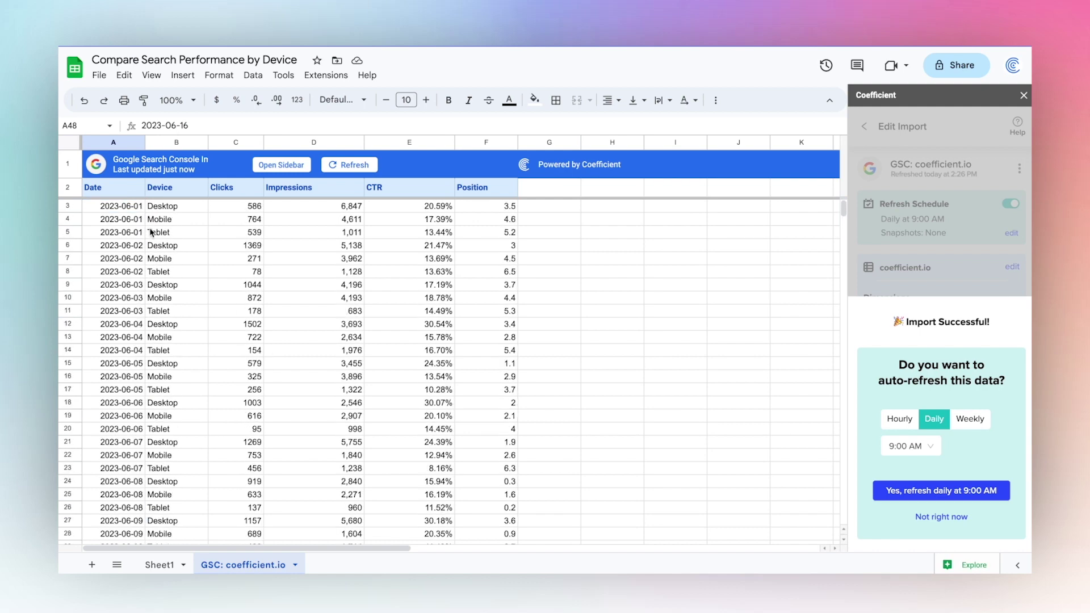
{"action": "left_click", "coordinate": [129, 210]}
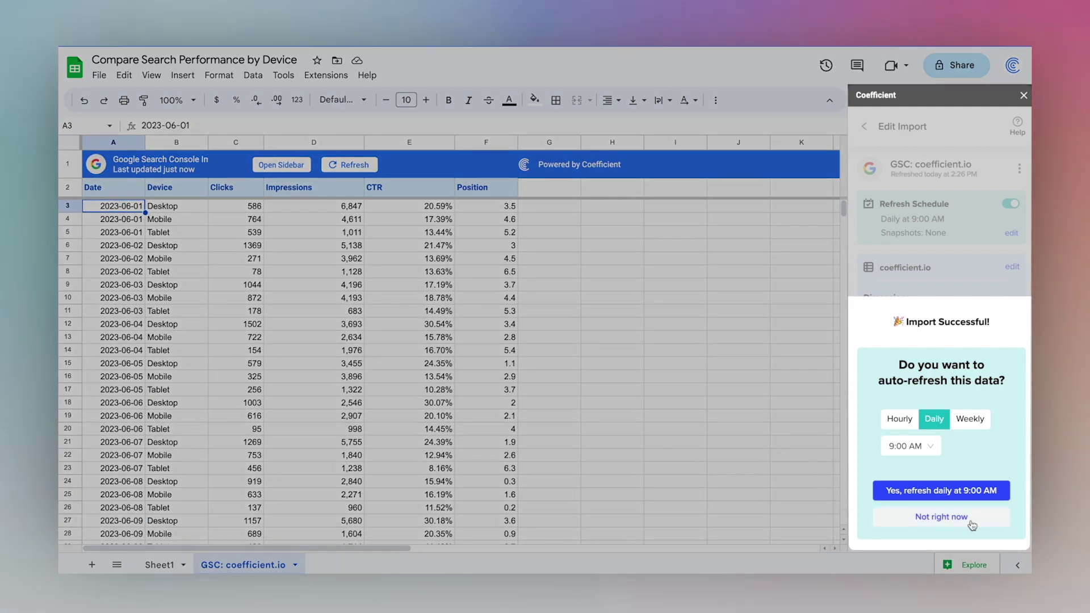
{"action": "left_click", "coordinate": [961, 491]}
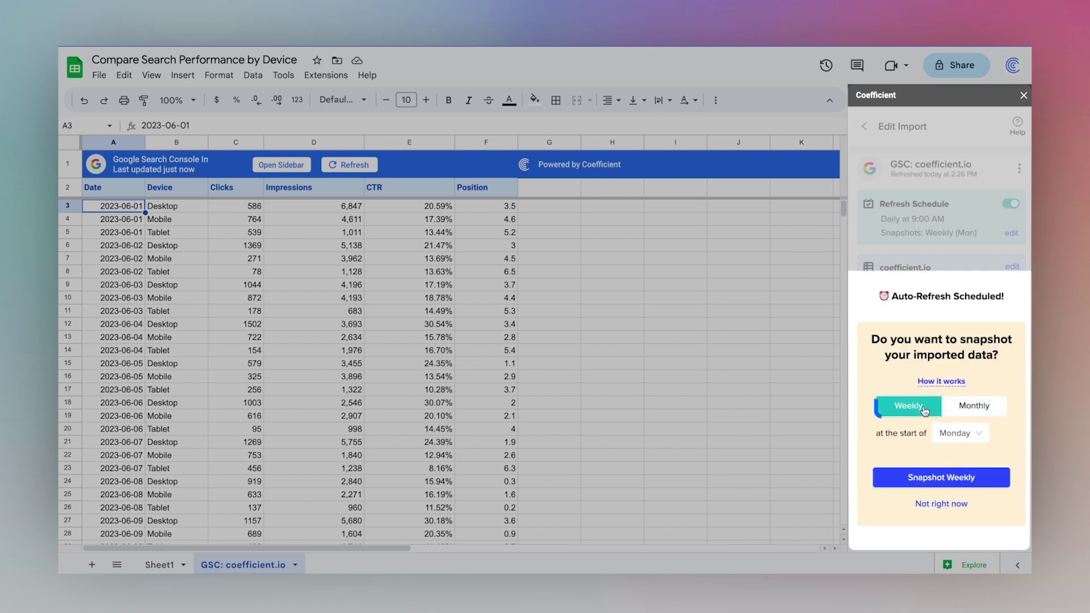
- Set up weekly snapshots of the imported data starting on Sunday
{"action": "left_click", "coordinate": [964, 434]}
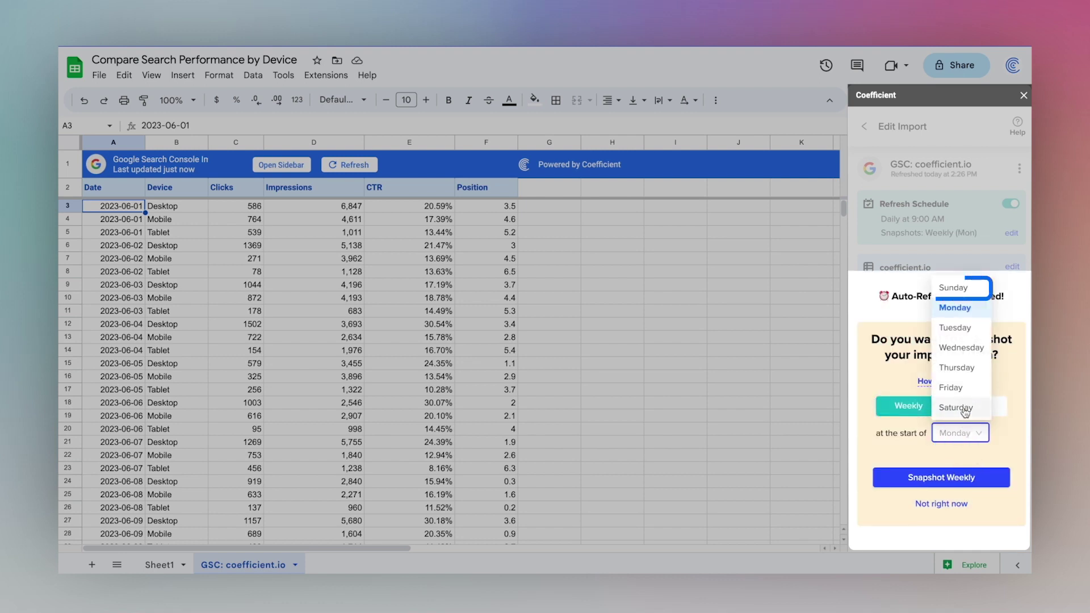
{"action": "left_click", "coordinate": [956, 287]}
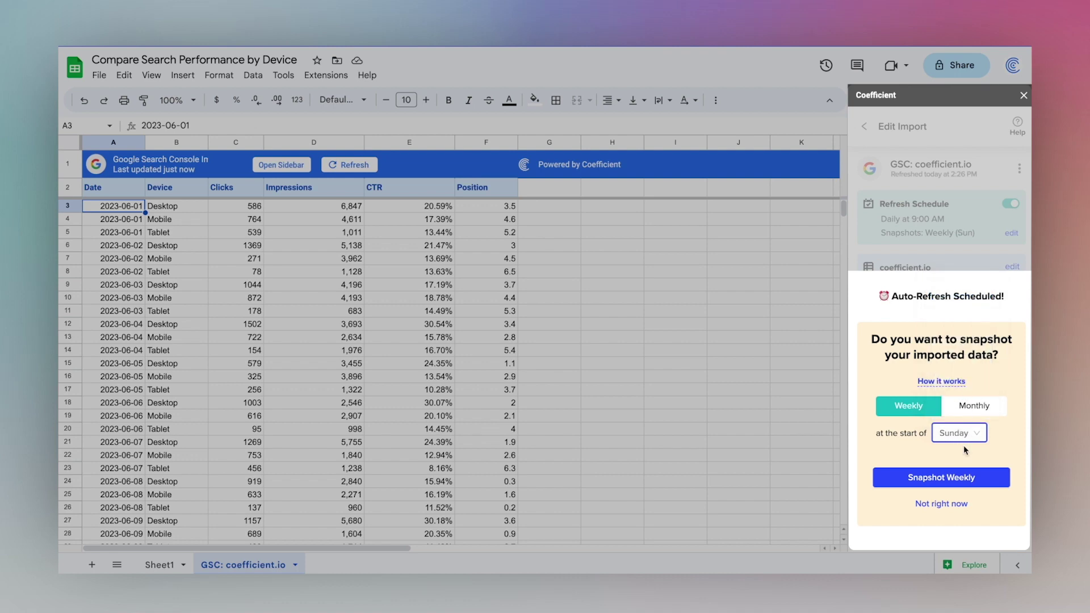
{"action": "left_click", "coordinate": [963, 477]}
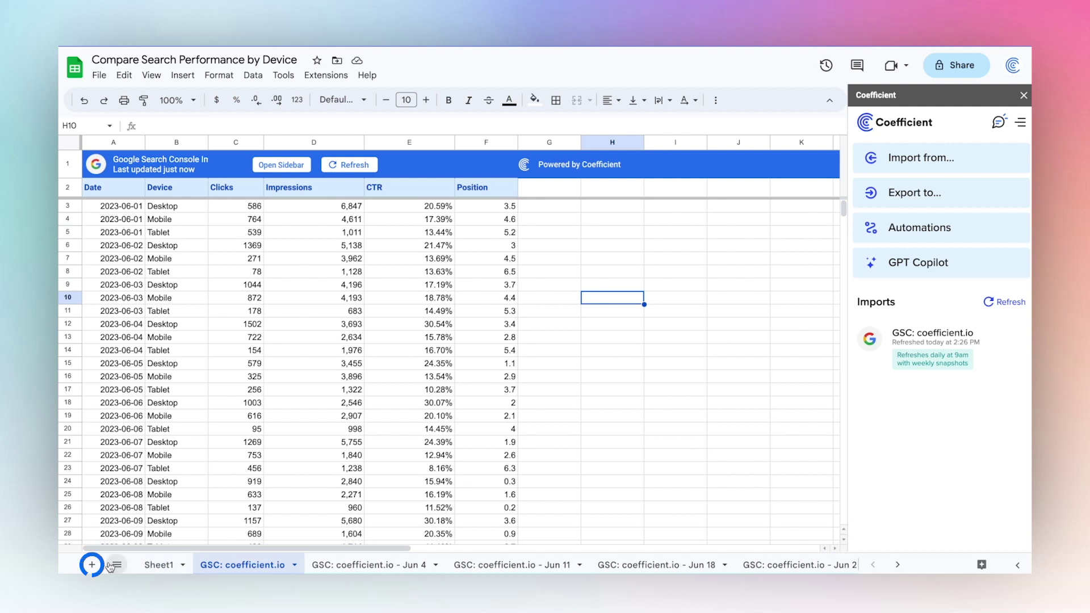
- Add a new sheet named 'analysis' and move its tab right after Sheet1
{"action": "left_click", "coordinate": [91, 565]}
{"action": "left_click", "coordinate": [351, 564]}
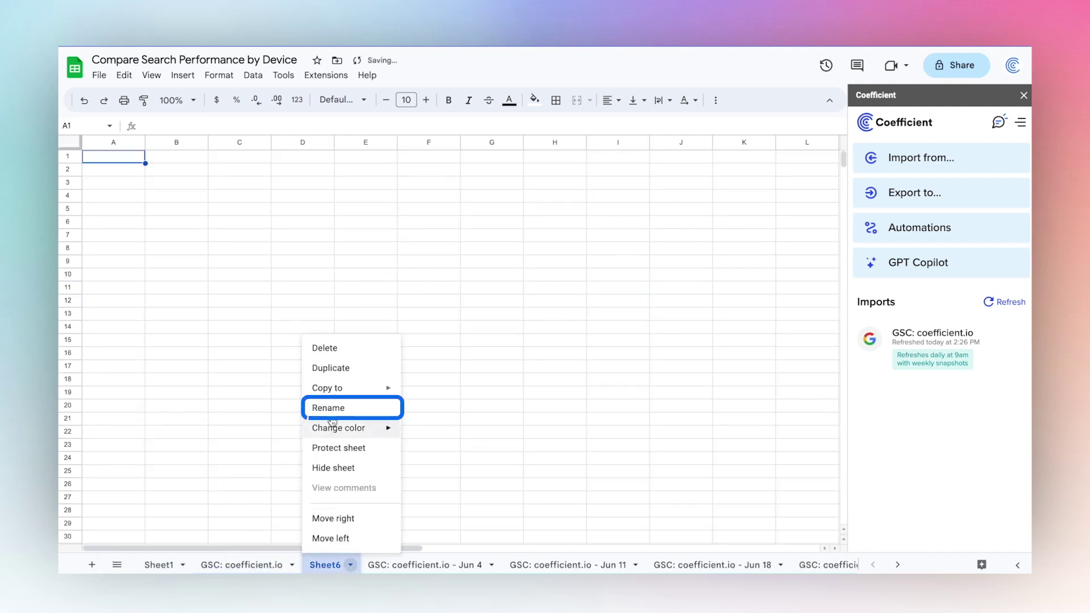
{"action": "left_click", "coordinate": [333, 408]}
{"action": "type", "text": "ana"}
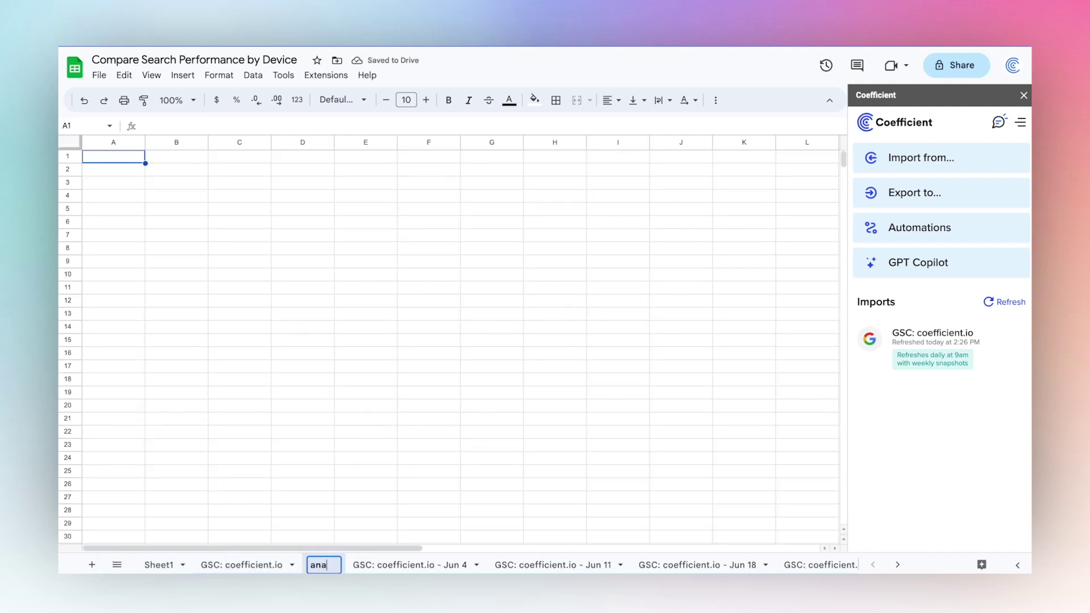
{"action": "type", "text": "lysis"}
{"action": "key", "text": "Return"}
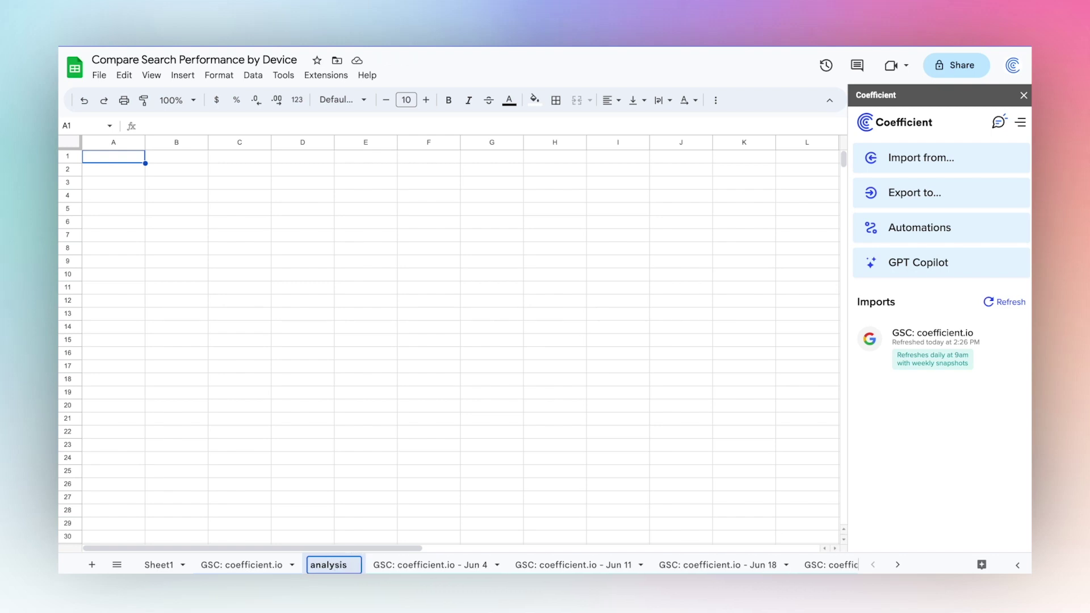
{"action": "left_click", "coordinate": [429, 445]}
{"action": "left_click_drag", "start_coordinate": [333, 565], "coordinate": [220, 565]}
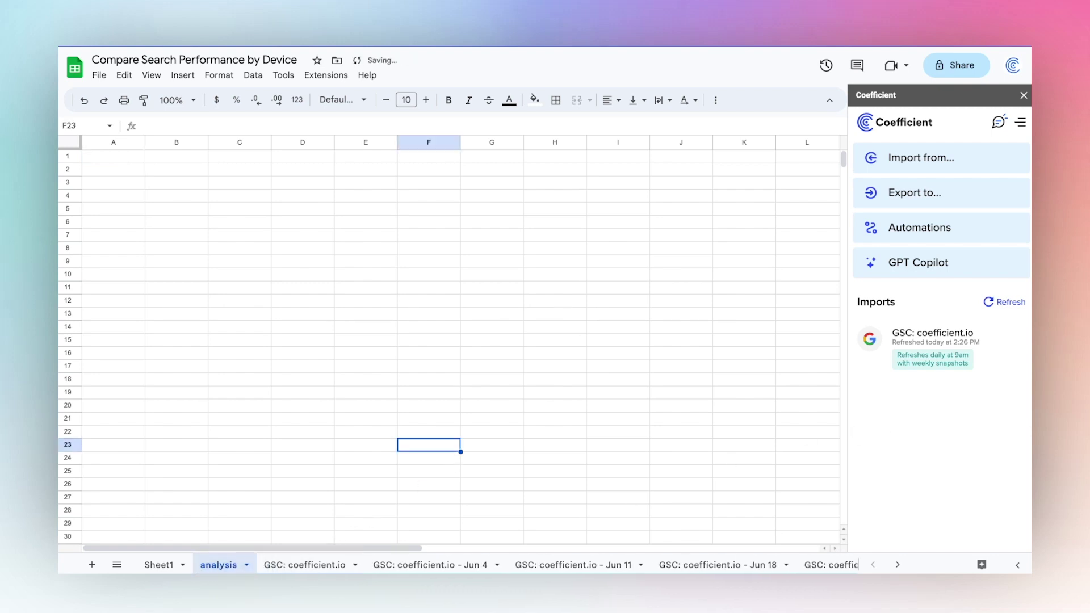
{"action": "left_click", "coordinate": [116, 159]}
- Start the AI pivot builder and pick its source range from the Jun 4 snapshot sheet
{"action": "left_click", "coordinate": [965, 266]}
{"action": "left_click", "coordinate": [905, 241]}
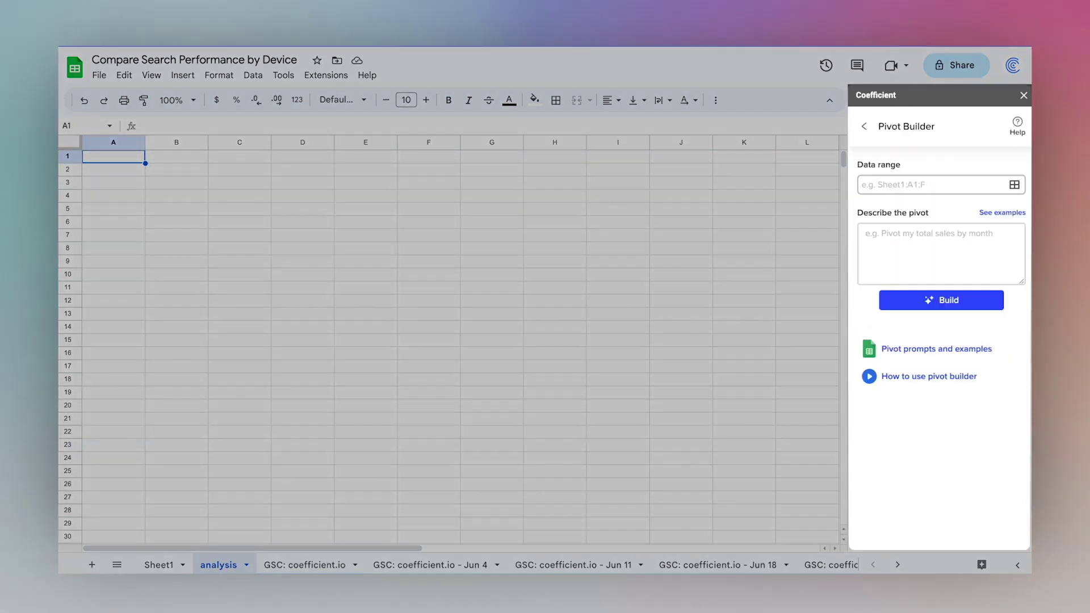
{"action": "left_click", "coordinate": [1019, 185]}
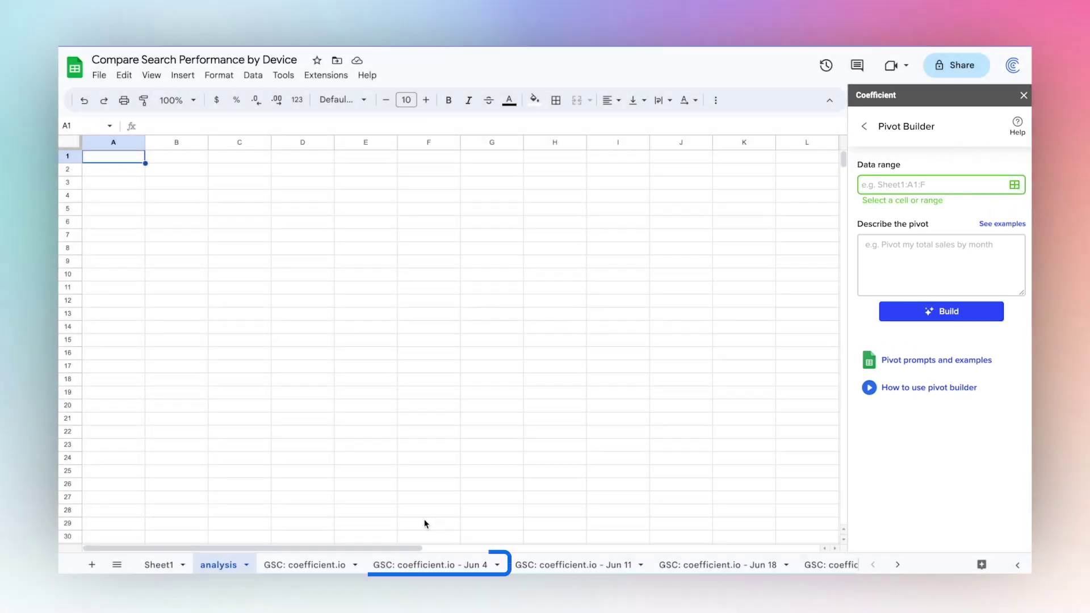
{"action": "left_click", "coordinate": [445, 564]}
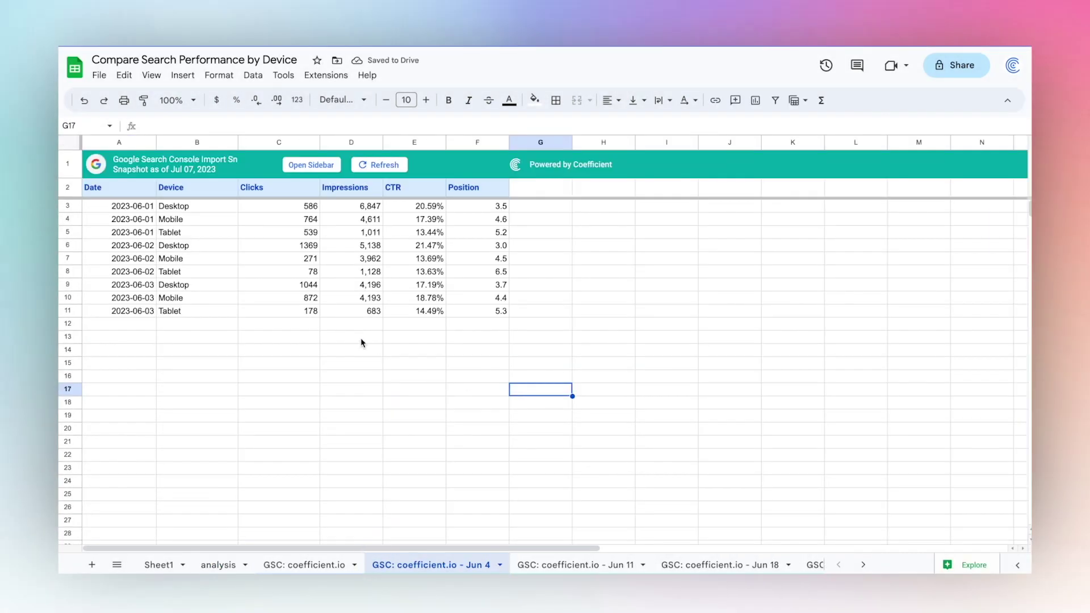
- Return to the analysis sheet, relaunch Coefficient and bring up its GPT Copilot tools
{"action": "left_click", "coordinate": [218, 565]}
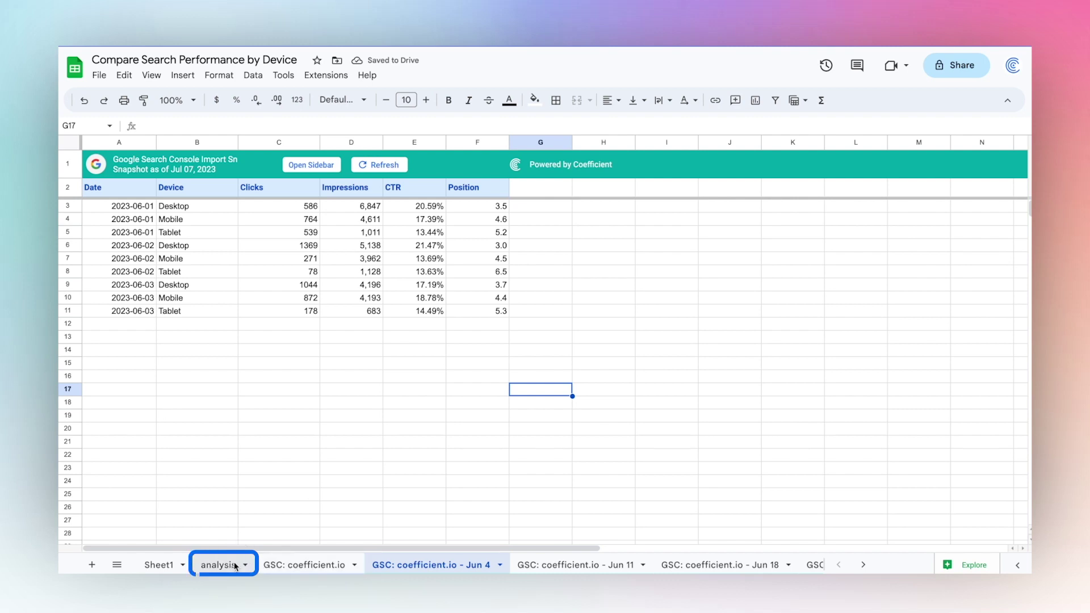
{"action": "left_click", "coordinate": [325, 75]}
{"action": "mouse_move", "coordinate": [421, 218]}
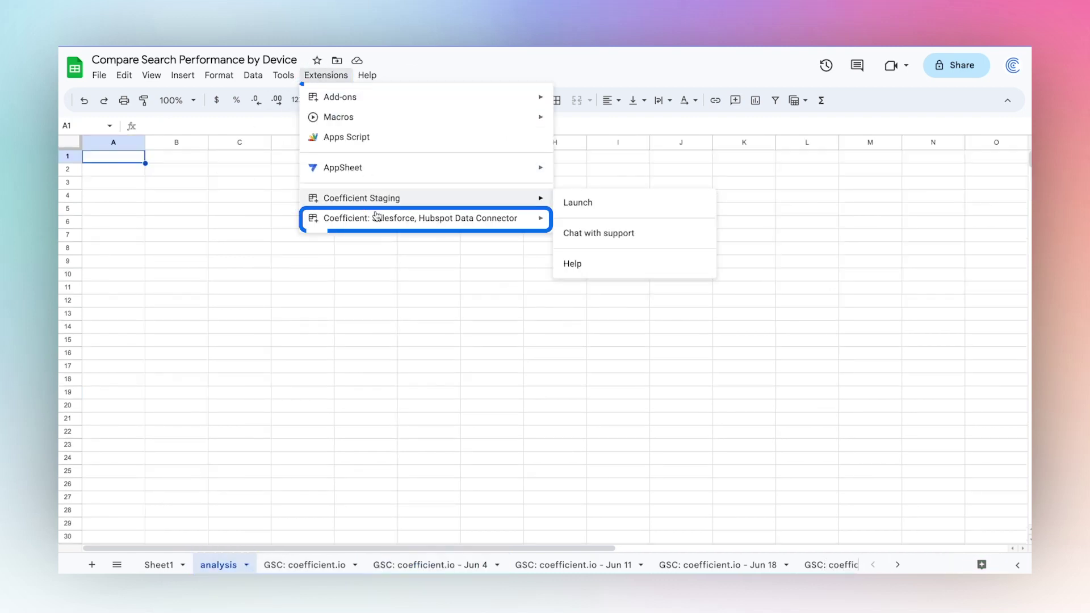
{"action": "left_click", "coordinate": [601, 223]}
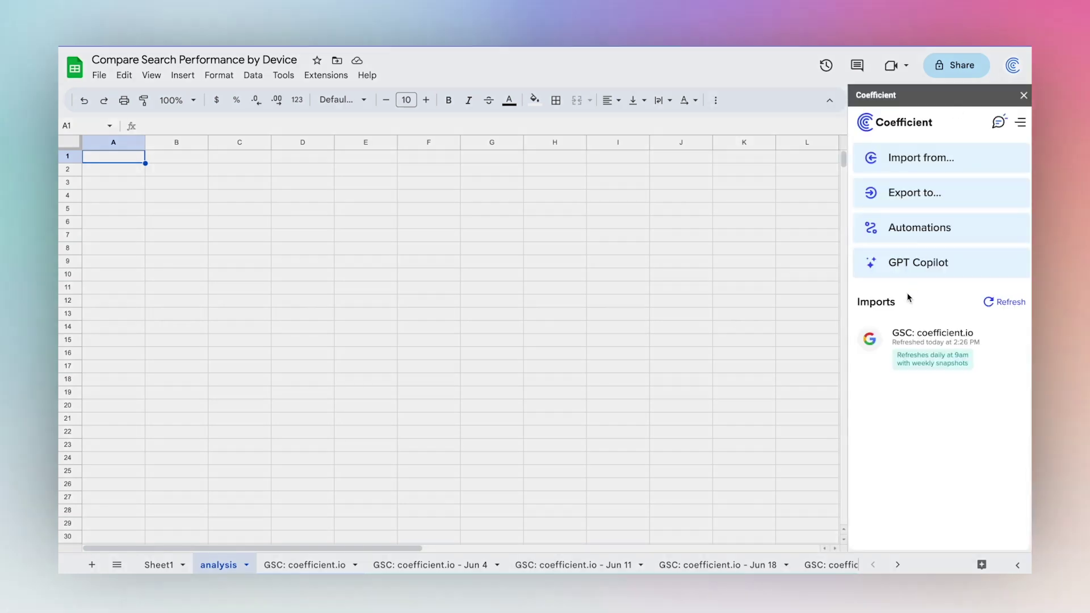
{"action": "left_click", "coordinate": [937, 262]}
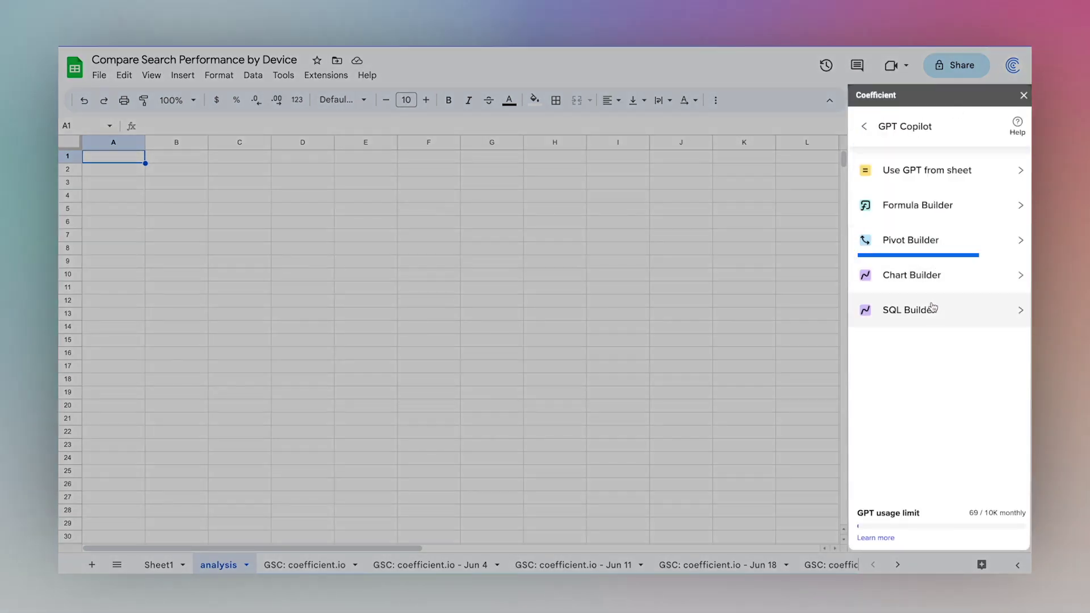
- Describe per-device average clicks, impressions, CTR and position in Pivot Builder and build it
{"action": "left_click", "coordinate": [924, 240]}
{"action": "type", "text": "For each device find the average clicks, imp"}
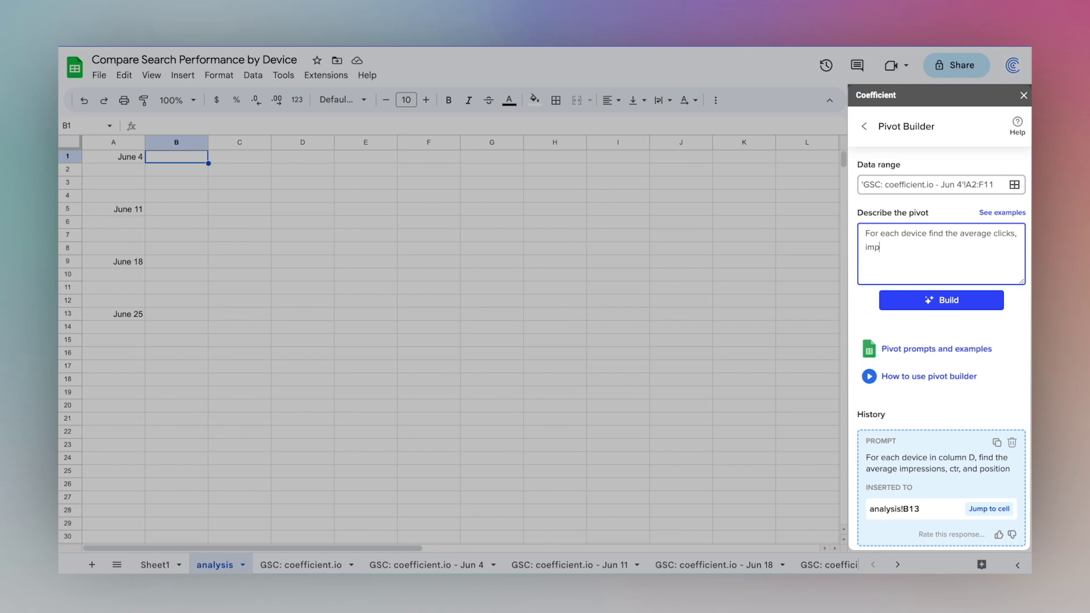
{"action": "type", "text": "ressions, ctr and position"}
{"action": "left_click", "coordinate": [916, 304]}
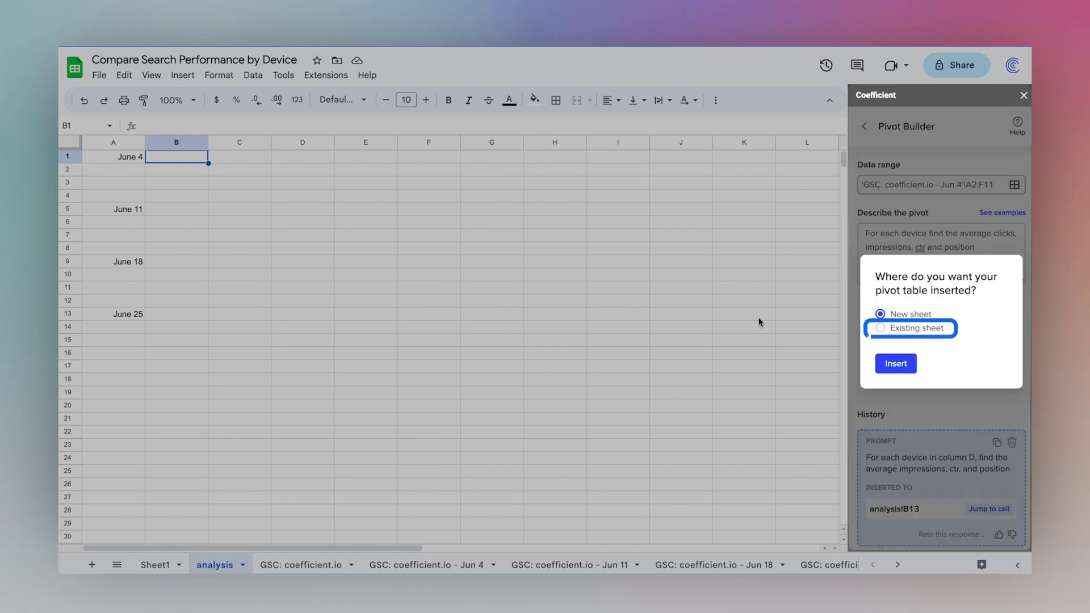
- Insert the pivot tables into the existing analysis sheet at cell B1
{"action": "left_click", "coordinate": [880, 328]}
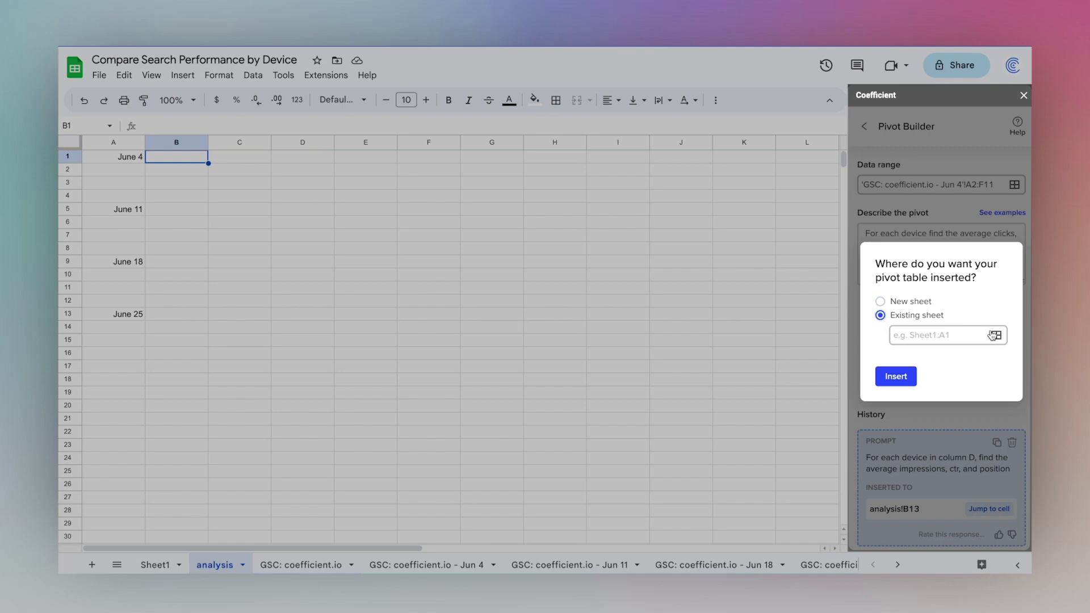
{"action": "left_click", "coordinate": [991, 335]}
{"action": "left_click", "coordinate": [183, 160]}
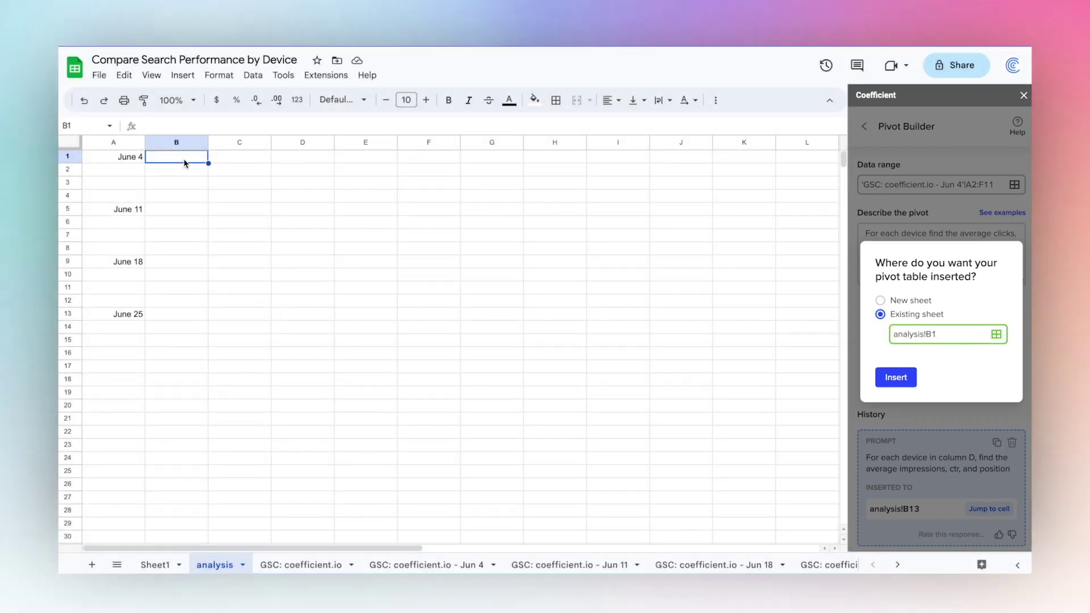
{"action": "left_click", "coordinate": [885, 377]}
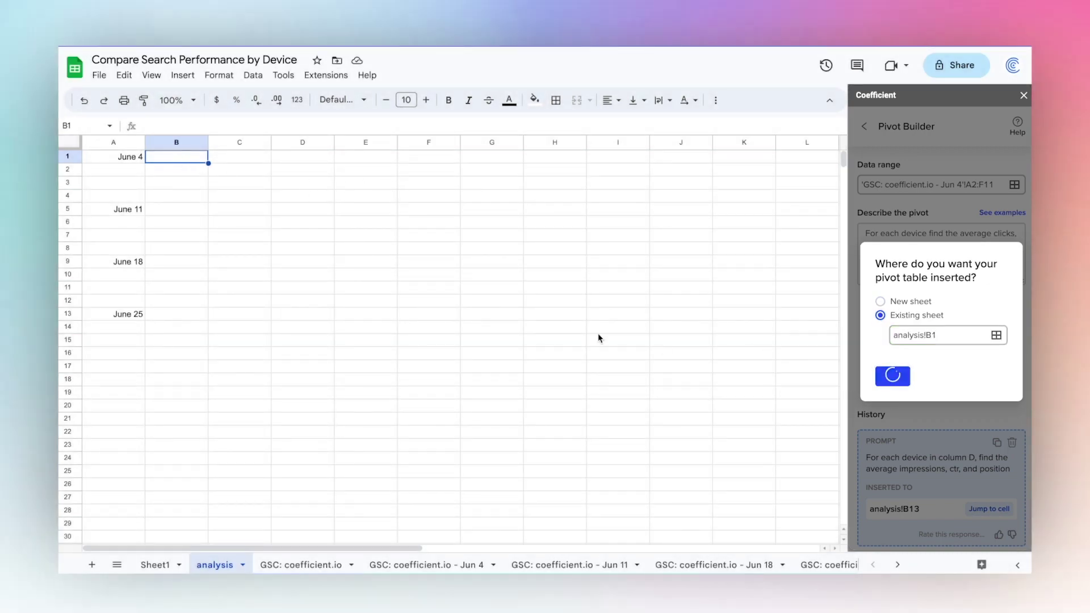
{"action": "left_click_drag", "start_coordinate": [177, 158], "coordinate": [235, 199]}
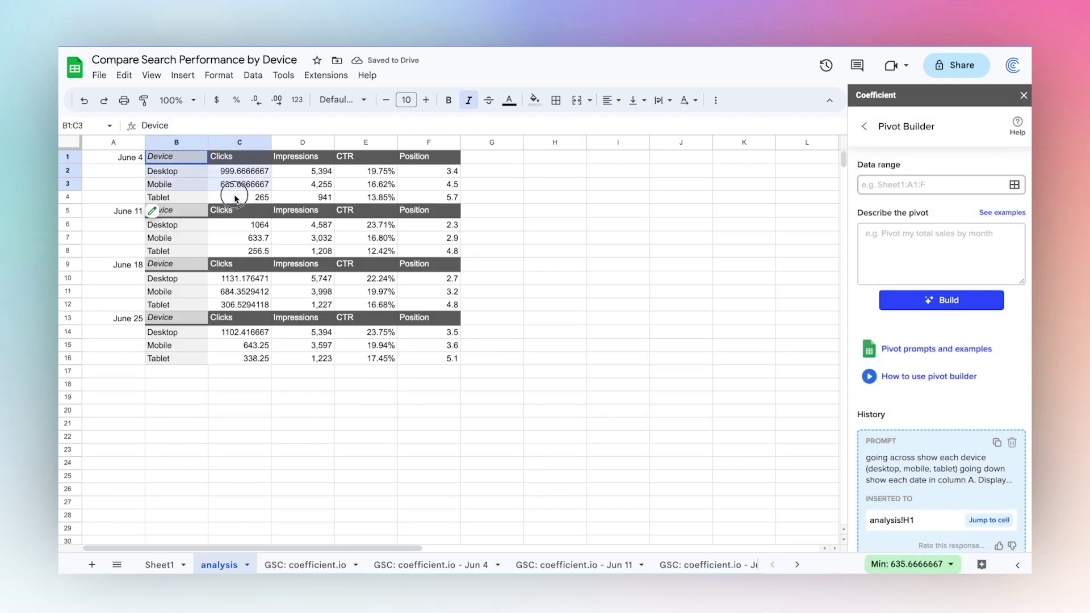
- Paste the June 4 device clicks as values into cell H2
{"action": "key", "text": "super+c"}
{"action": "left_click", "coordinate": [543, 170]}
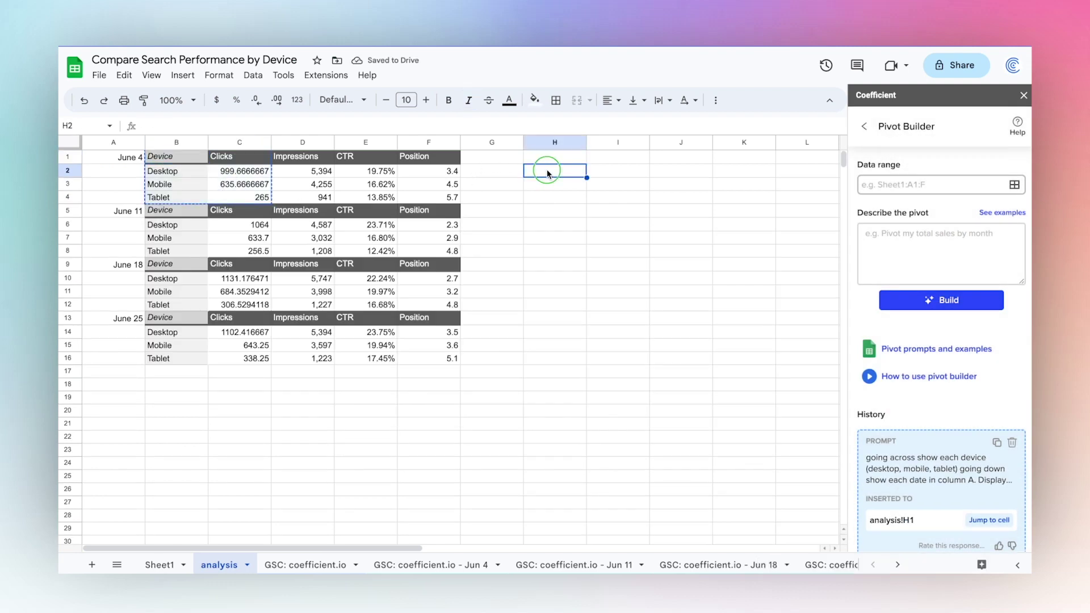
{"action": "right_click", "coordinate": [546, 170]}
{"action": "left_click", "coordinate": [778, 202]}
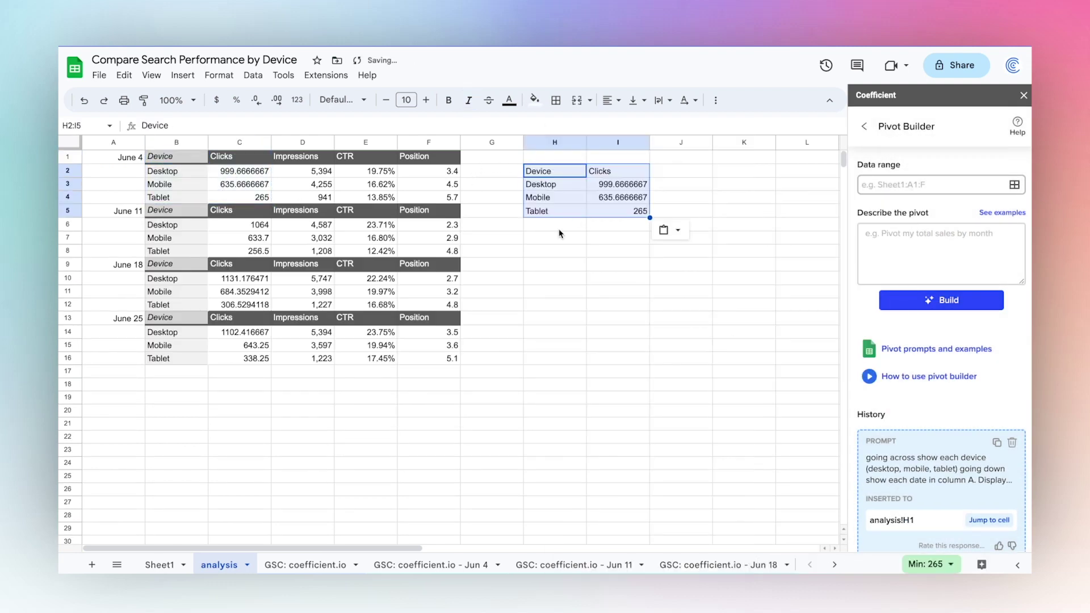
{"action": "left_click", "coordinate": [558, 228]}
- Copy the June 11 and June 18 Clicks columns into J2 and K2
{"action": "left_click_drag", "start_coordinate": [258, 225], "coordinate": [259, 250]}
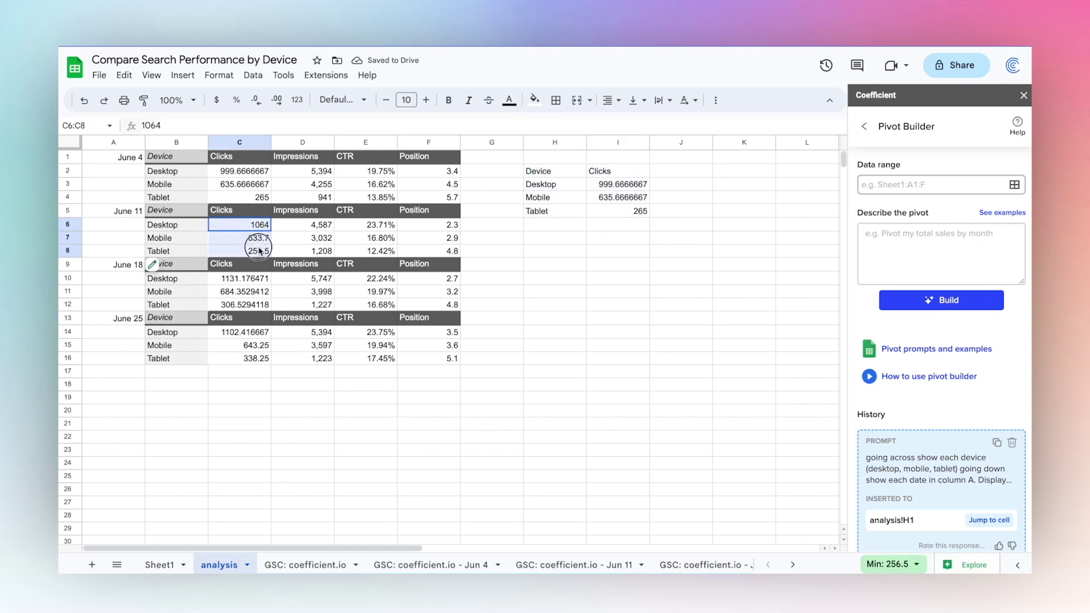
{"action": "left_click_drag", "start_coordinate": [259, 211], "coordinate": [259, 251]}
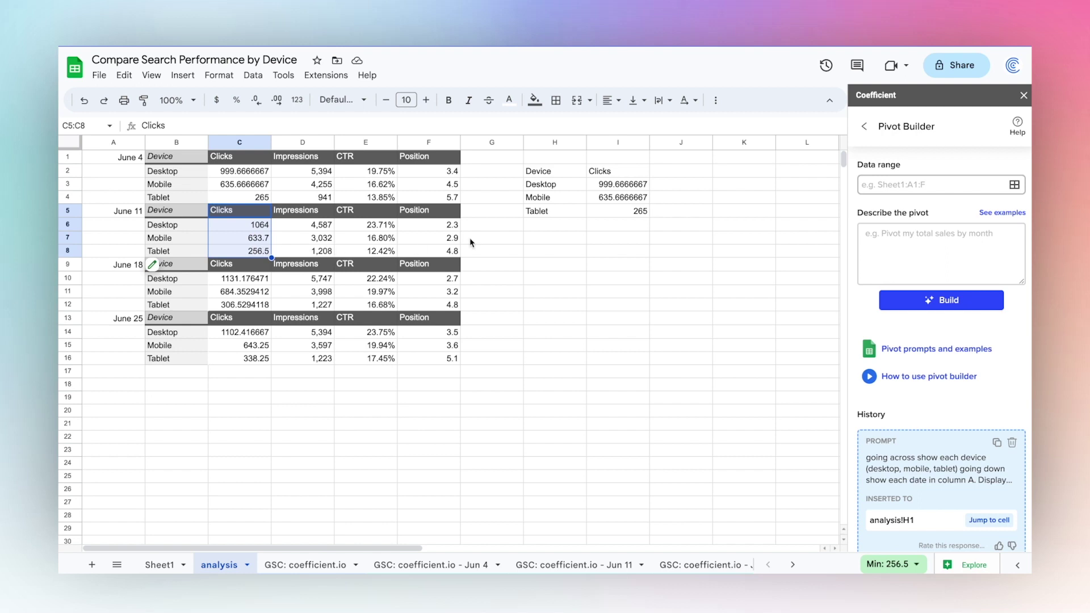
{"action": "key", "text": "ctrl+c"}
{"action": "left_click", "coordinate": [667, 170]}
{"action": "key", "text": "ctrl+v"}
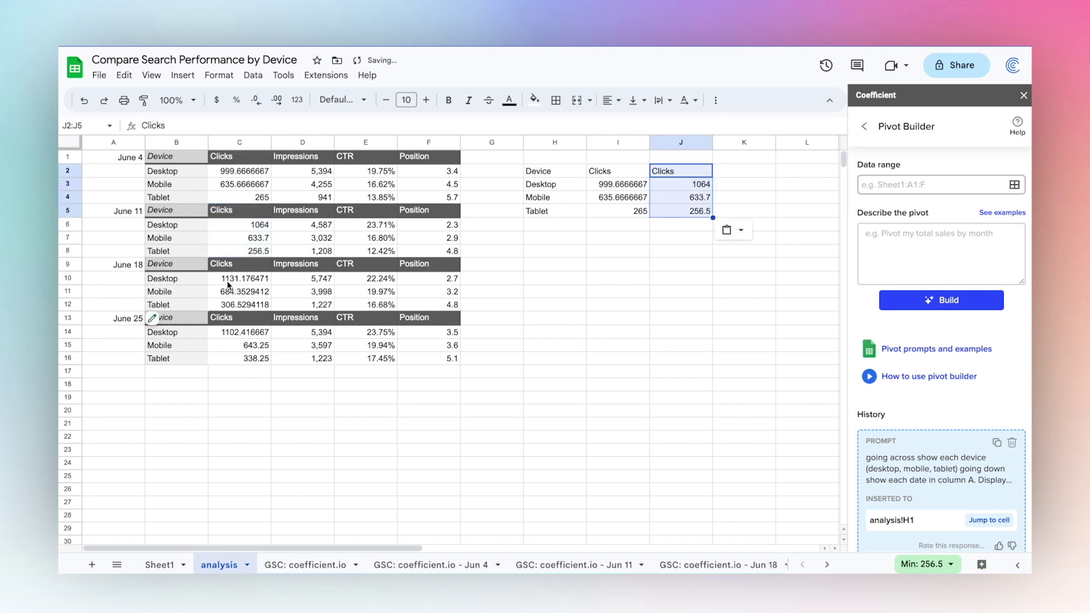
{"action": "left_click_drag", "start_coordinate": [238, 264], "coordinate": [244, 305]}
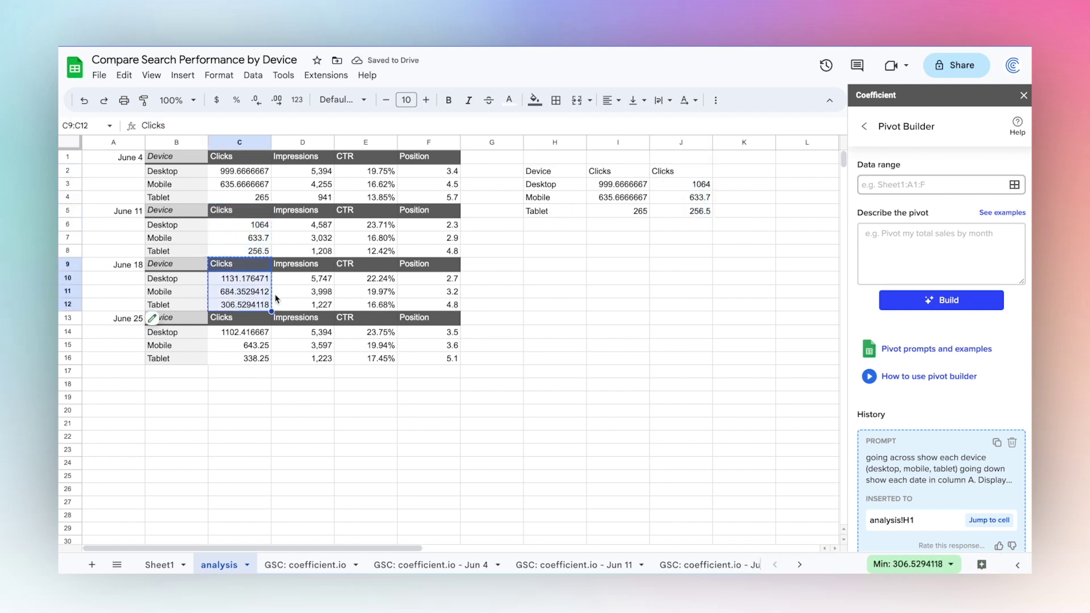
{"action": "left_click", "coordinate": [738, 172]}
{"action": "key", "text": "ctrl+v"}
- Copy the June 25 Clicks column into L2
{"action": "left_click_drag", "start_coordinate": [244, 318], "coordinate": [250, 358]}
{"action": "key", "text": "ctrl+c"}
{"action": "left_click", "coordinate": [797, 172]}
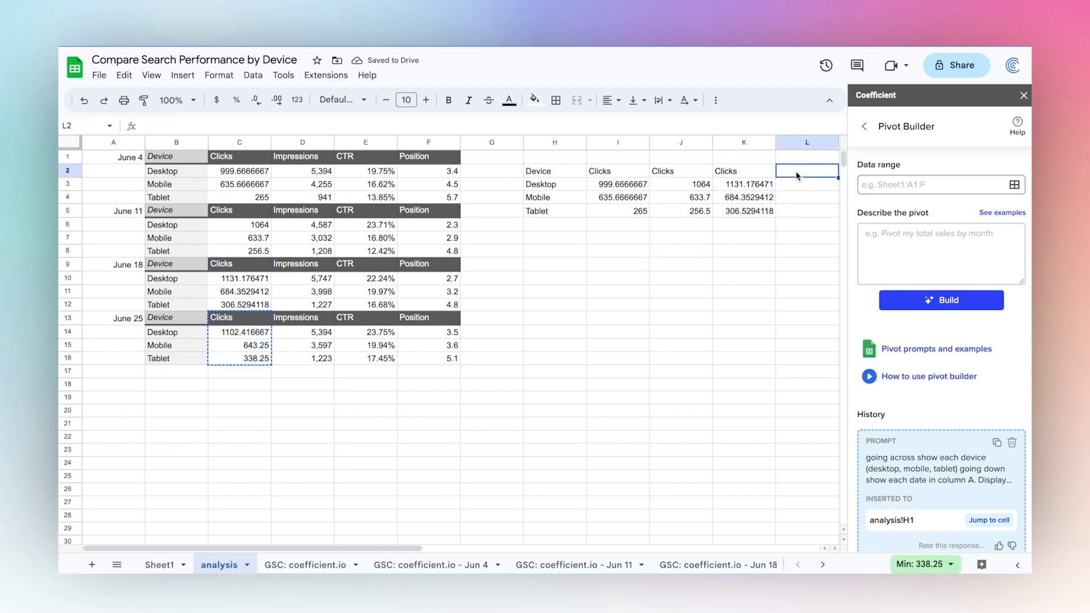
{"action": "key", "text": "ctrl+v"}
{"action": "left_click", "coordinate": [738, 225]}
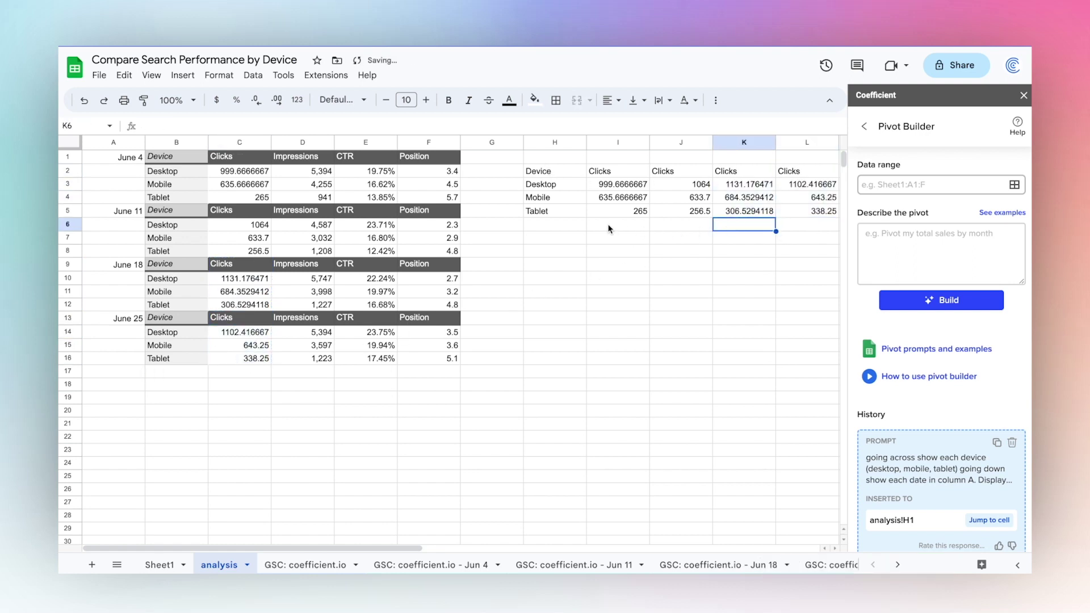
{"action": "left_click", "coordinate": [618, 159]}
- Enter =TRANSPOSE(UNIQUE(A1:A13)) in I1 to list the week dates across row 1
{"action": "type", "text": "=uni"}
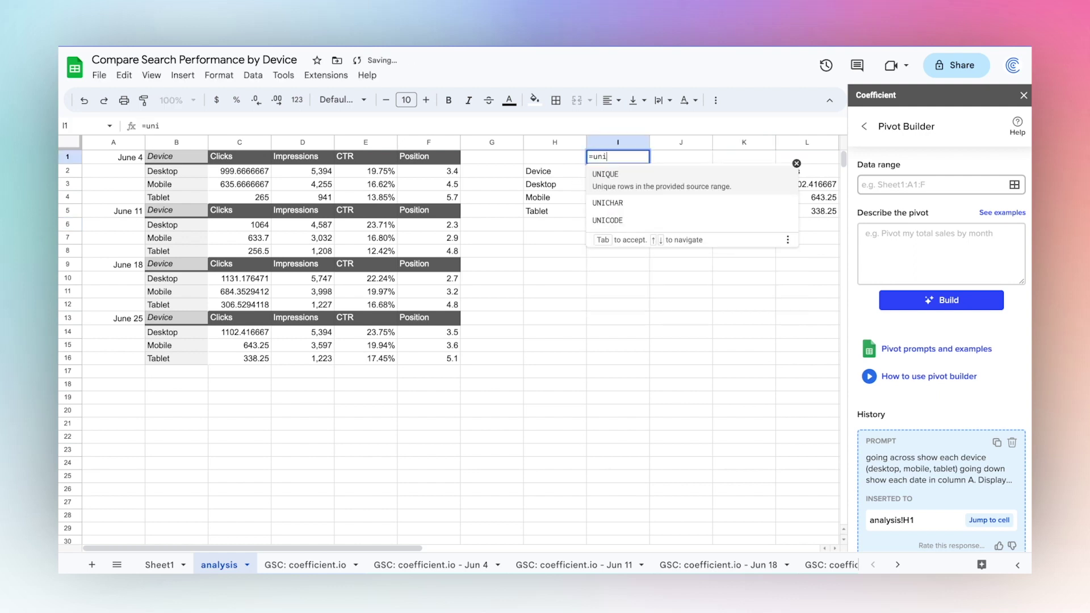
{"action": "key", "text": "BackSpace"}
{"action": "key", "text": "BackSpace"}
{"action": "key", "text": "BackSpace"}
{"action": "type", "text": "tro"}
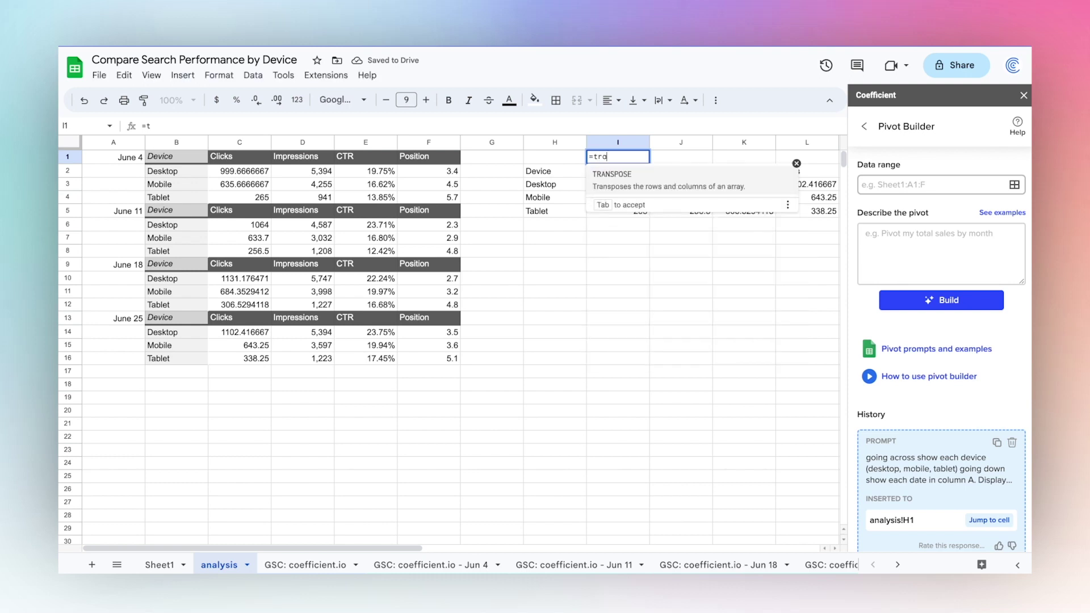
{"action": "left_click", "coordinate": [639, 176]}
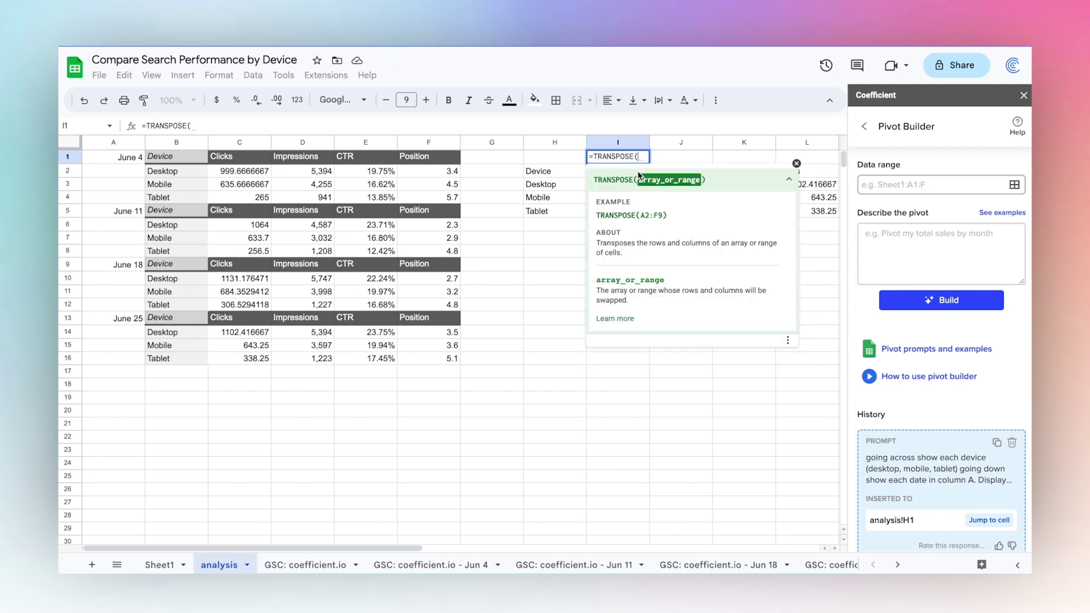
{"action": "type", "text": "unique("}
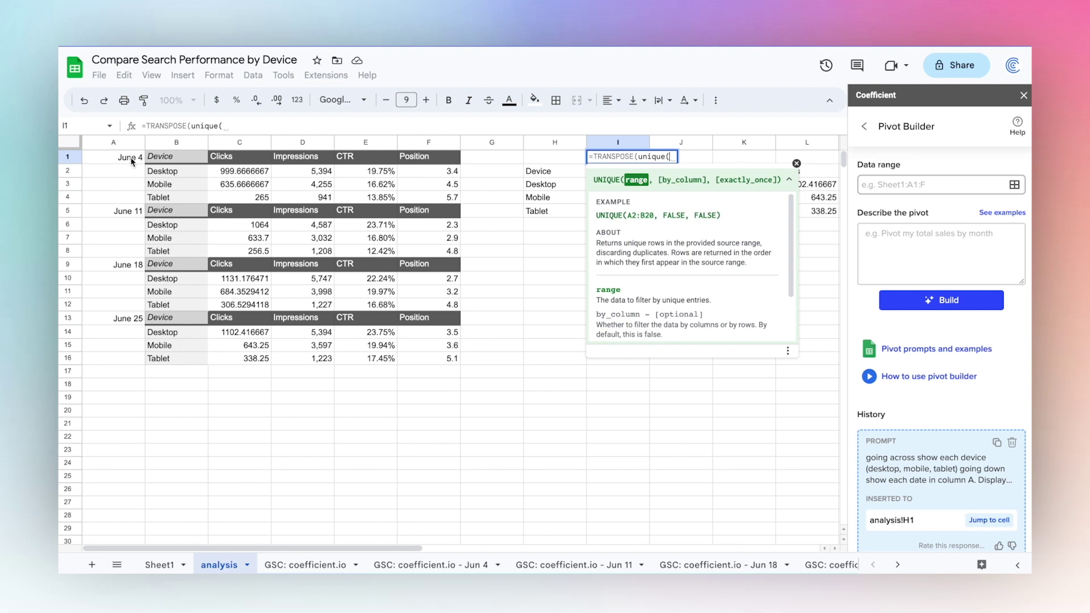
{"action": "left_click_drag", "start_coordinate": [132, 161], "coordinate": [129, 319]}
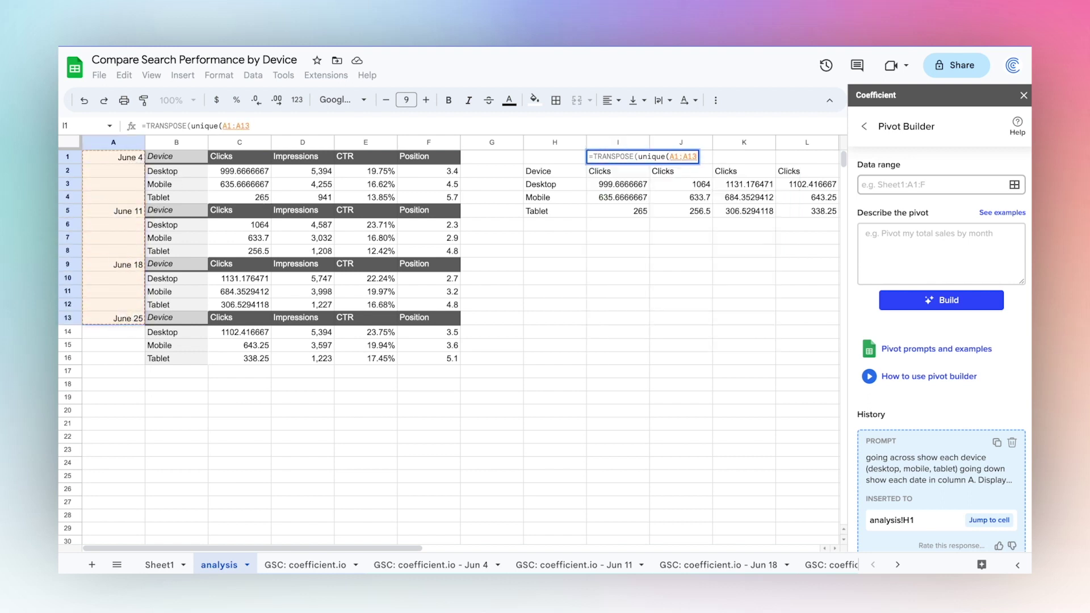
{"action": "type", "text": ")"}
{"action": "key", "text": "Return"}
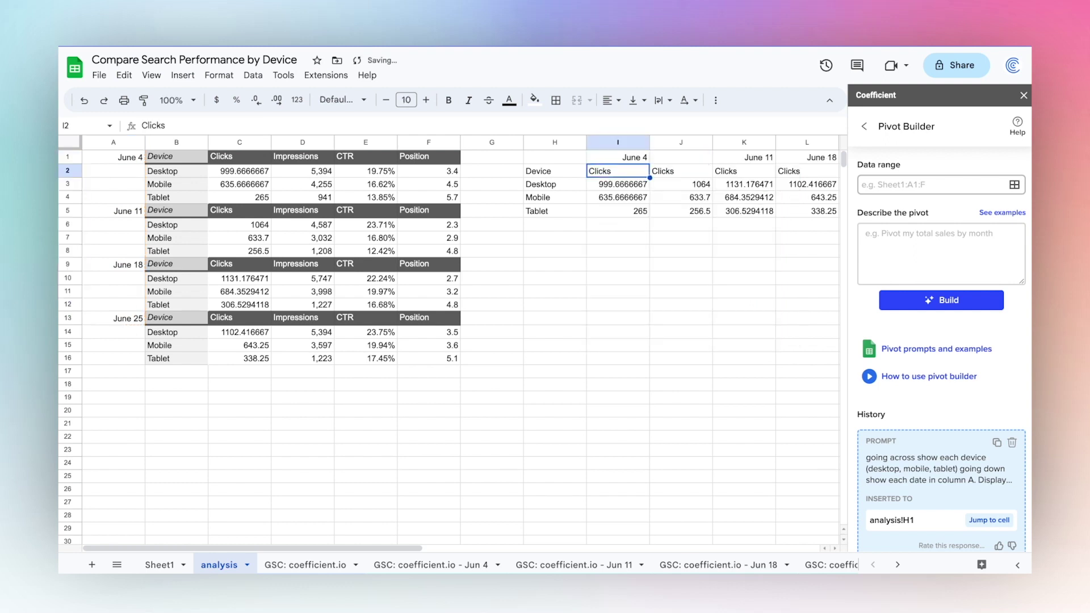
- Copy the June 11 through June 25 dates for pasting over the Clicks headers
{"action": "scroll", "coordinate": [330, 280], "scroll_direction": "right", "scroll_amount": 5}
{"action": "scroll", "coordinate": [293, 253], "scroll_direction": "left", "scroll_amount": 5}
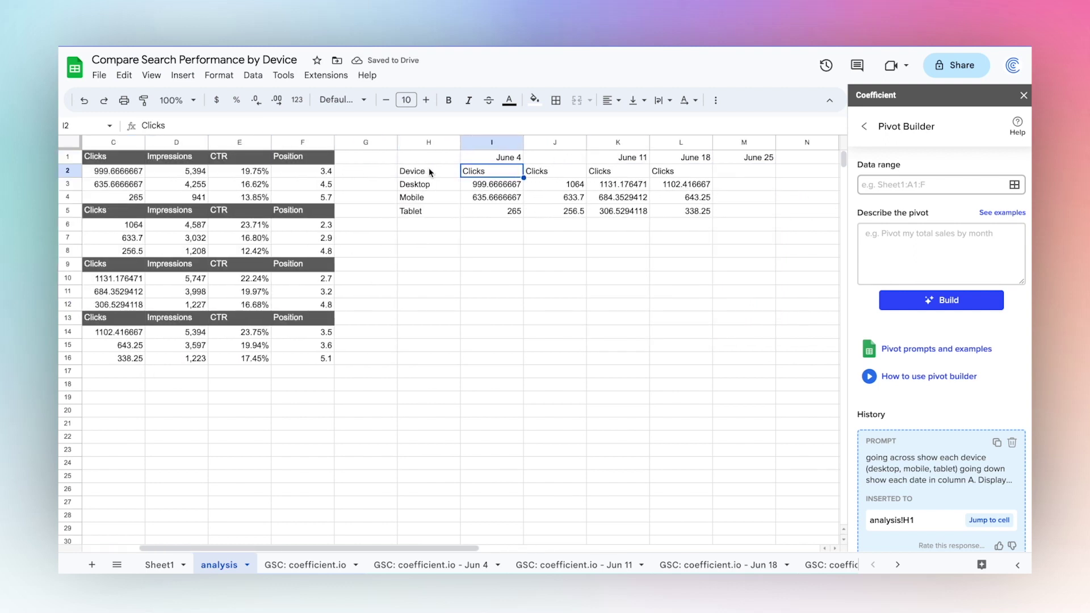
{"action": "left_click", "coordinate": [501, 161]}
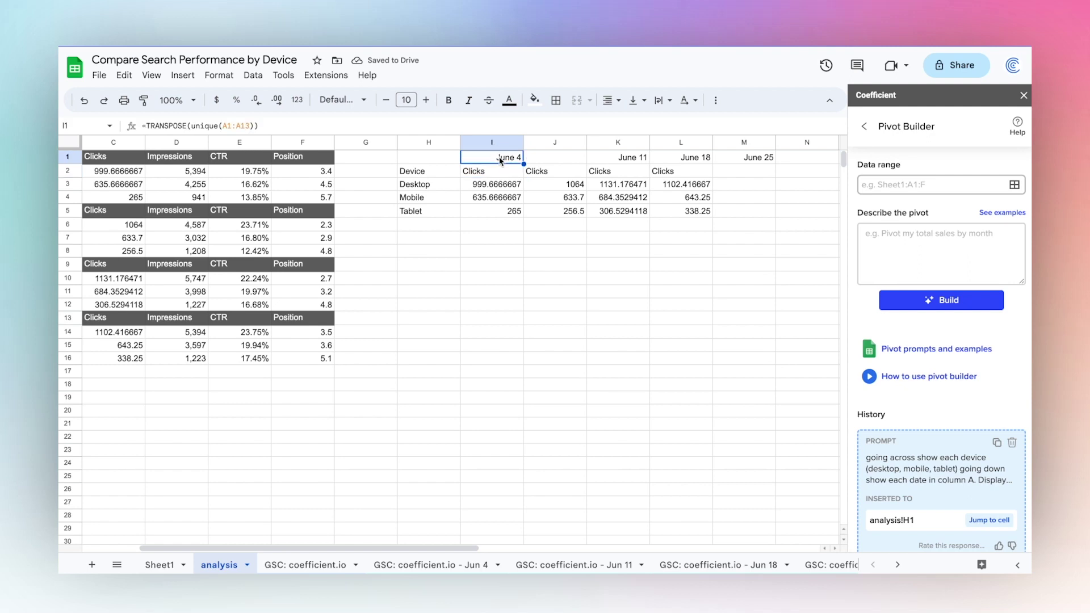
{"action": "left_click_drag", "start_coordinate": [602, 159], "coordinate": [747, 161]}
{"action": "key", "text": "ctrl+c"}
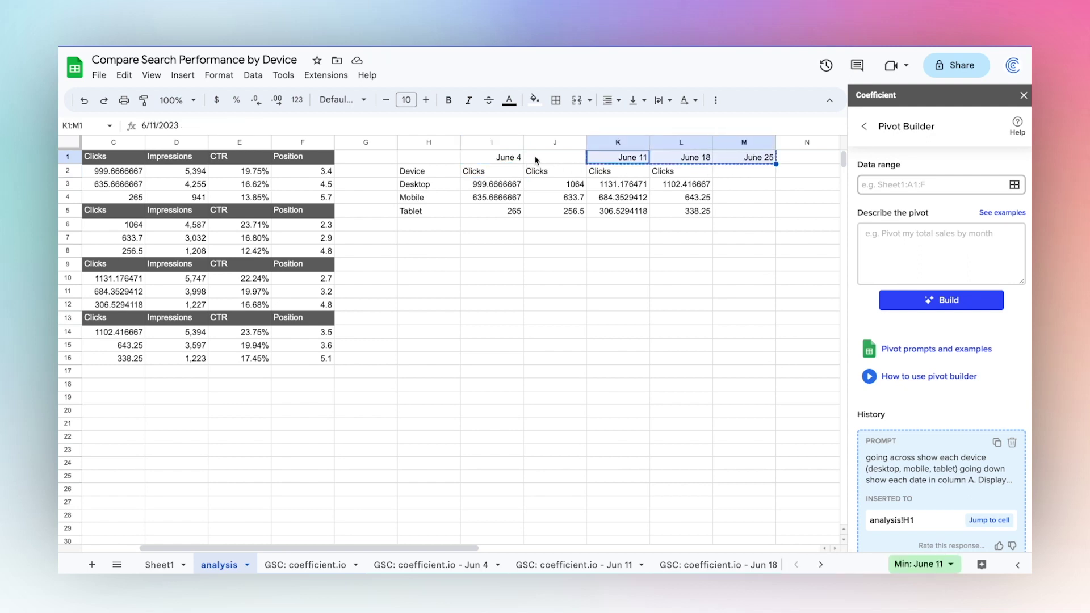
{"action": "right_click", "coordinate": [537, 159]}
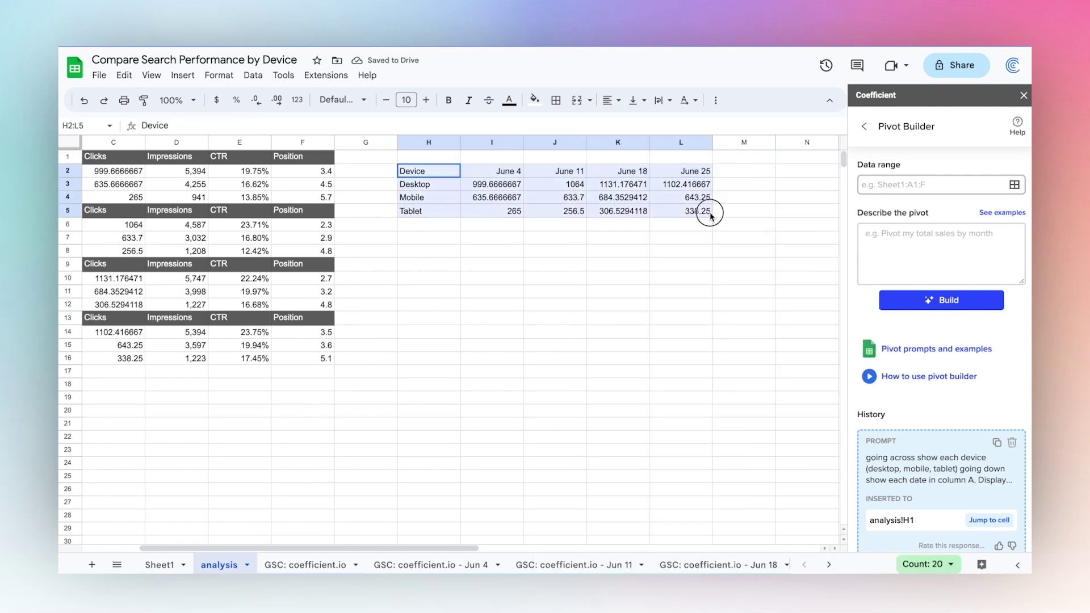
- Insert a line chart of the device clicks table and place it below the table
{"action": "left_click", "coordinate": [184, 76]}
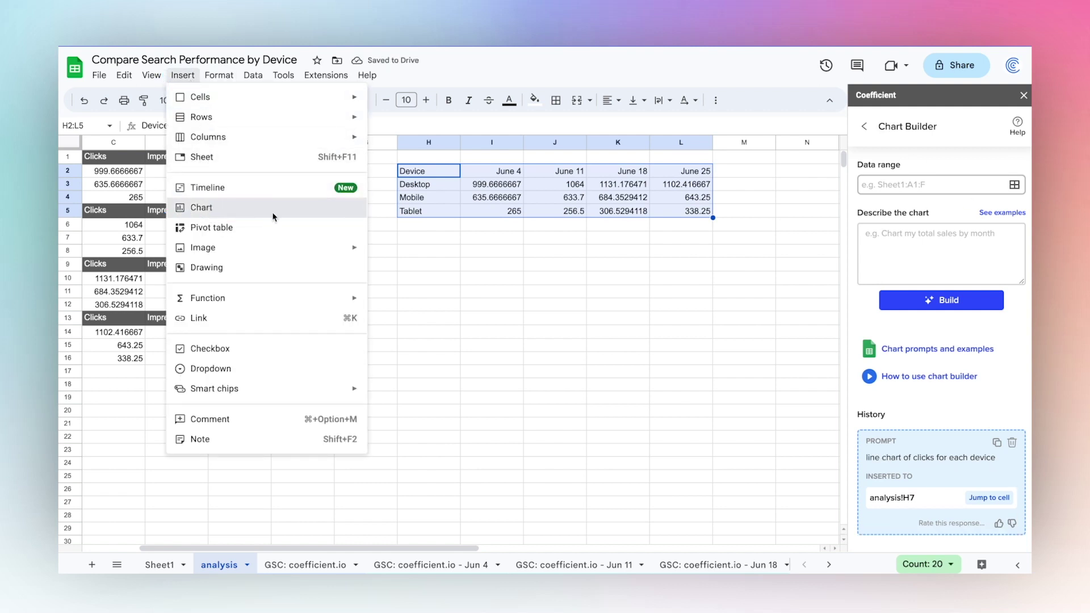
{"action": "left_click", "coordinate": [272, 211]}
{"action": "left_click_drag", "start_coordinate": [371, 242], "coordinate": [683, 282]}
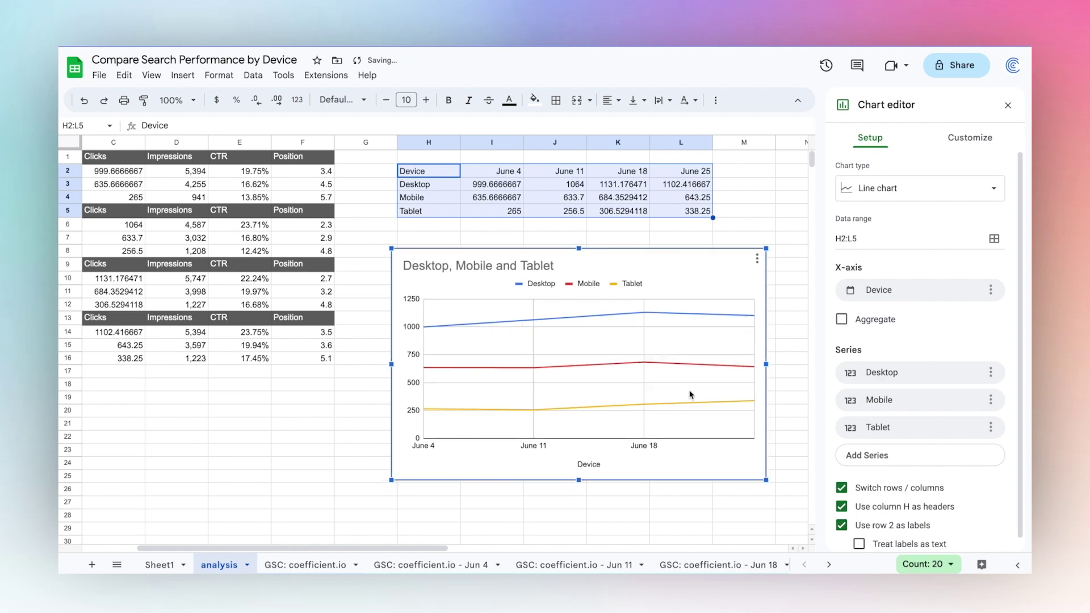
{"action": "left_click", "coordinate": [740, 236]}
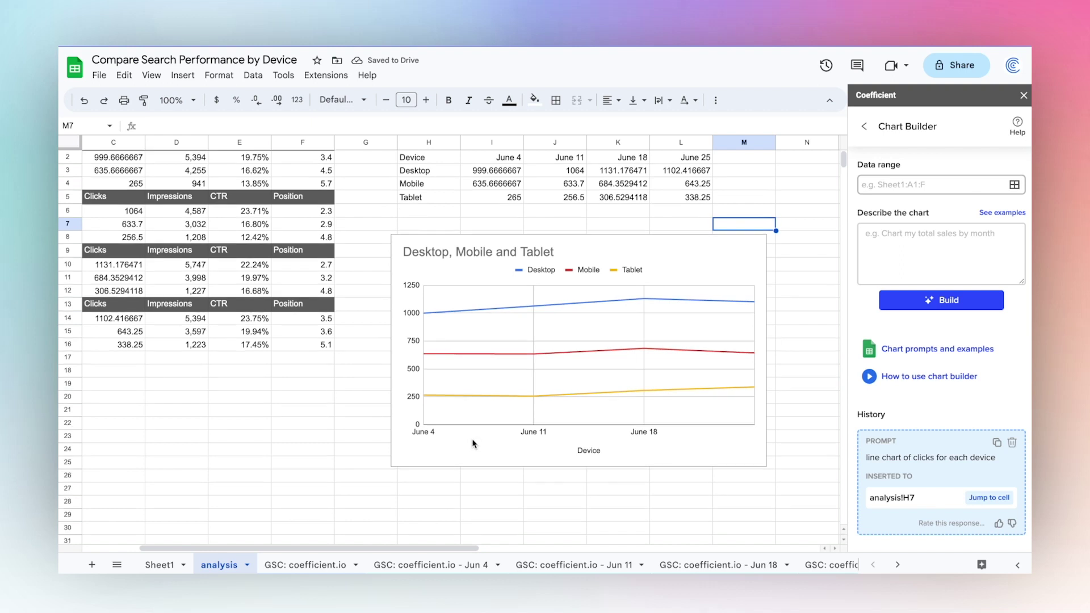
{"action": "scroll", "coordinate": [509, 431], "scroll_direction": "left", "scroll_amount": 3}
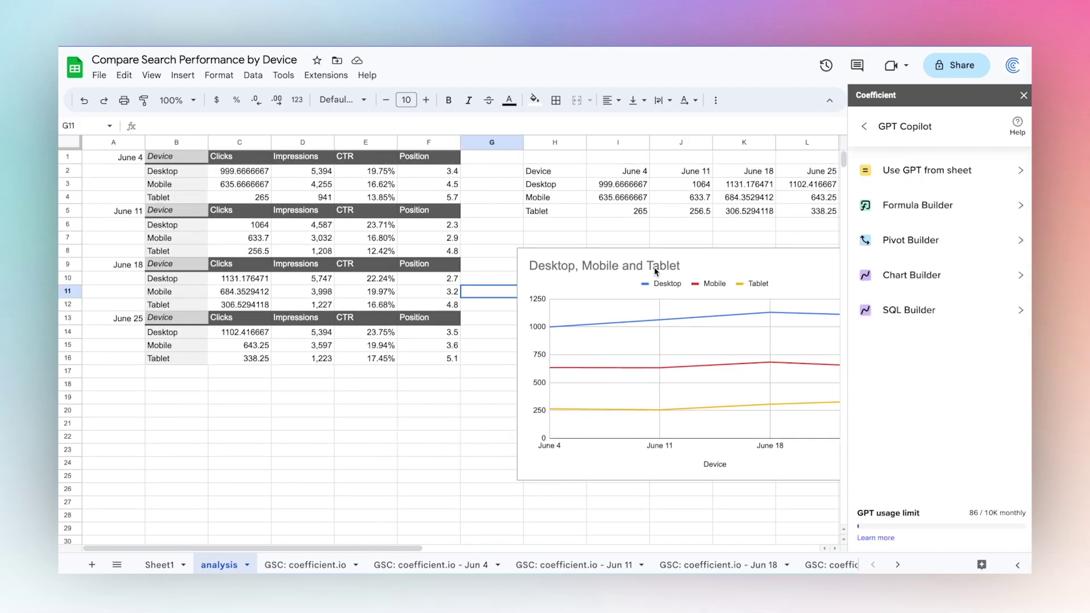
- Prefix the chart title with 'Clicks across' and change the horizontal axis title to 'Date'
{"action": "double_click", "coordinate": [591, 268]}
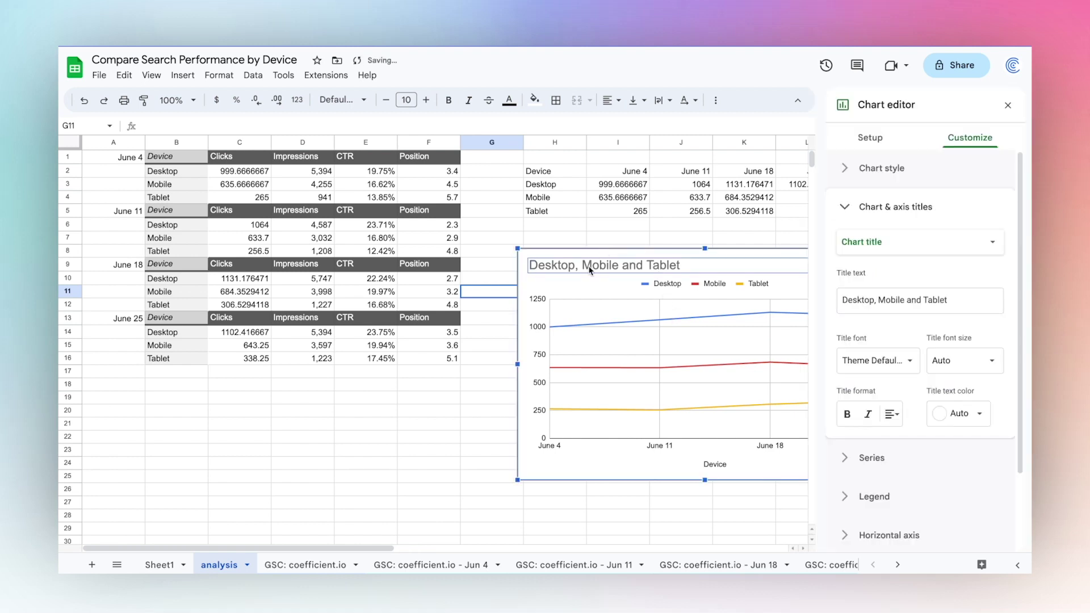
{"action": "left_click", "coordinate": [589, 267]}
{"action": "left_click", "coordinate": [565, 262]}
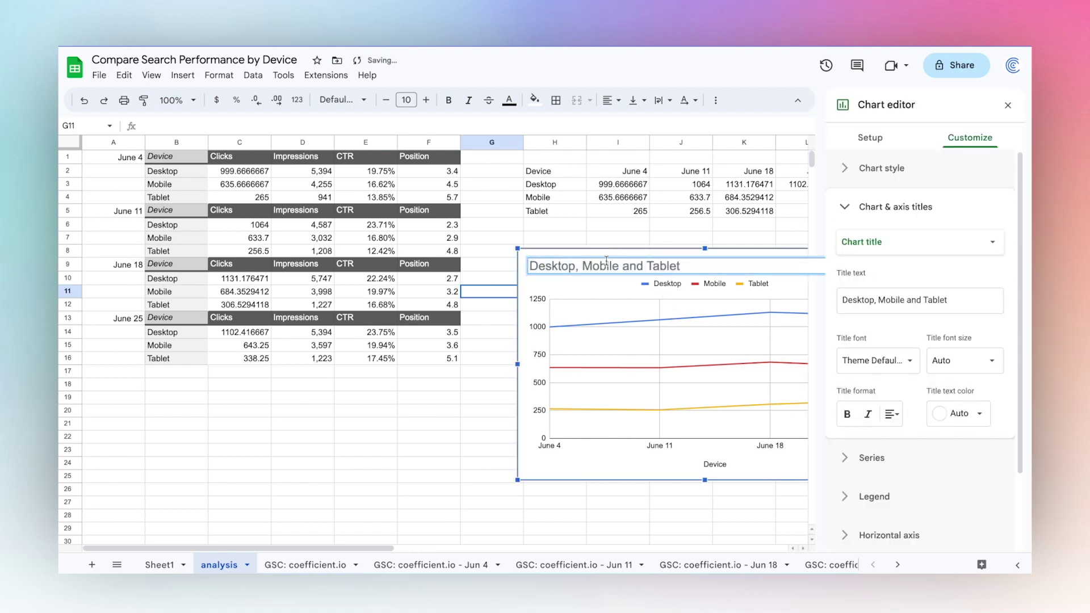
{"action": "type", "text": "Clicks across"}
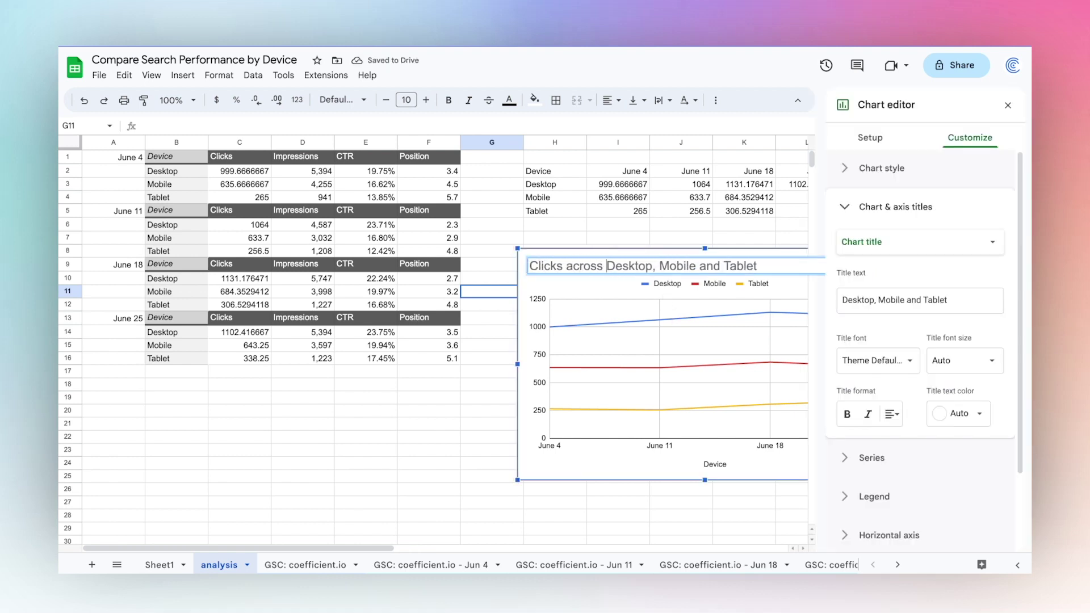
{"action": "left_click", "coordinate": [709, 465]}
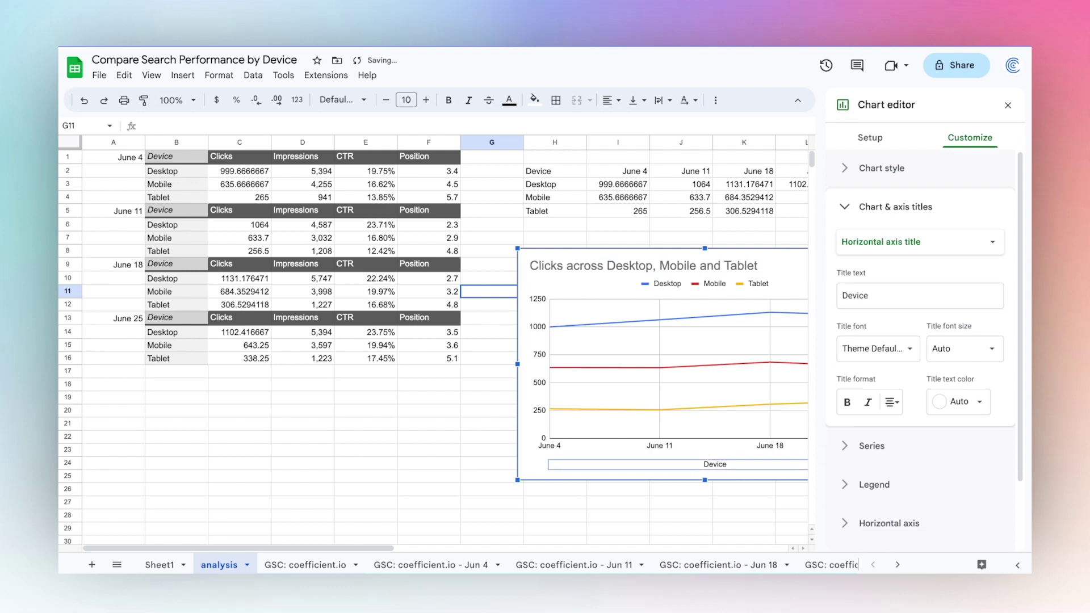
{"action": "type", "text": "Date"}
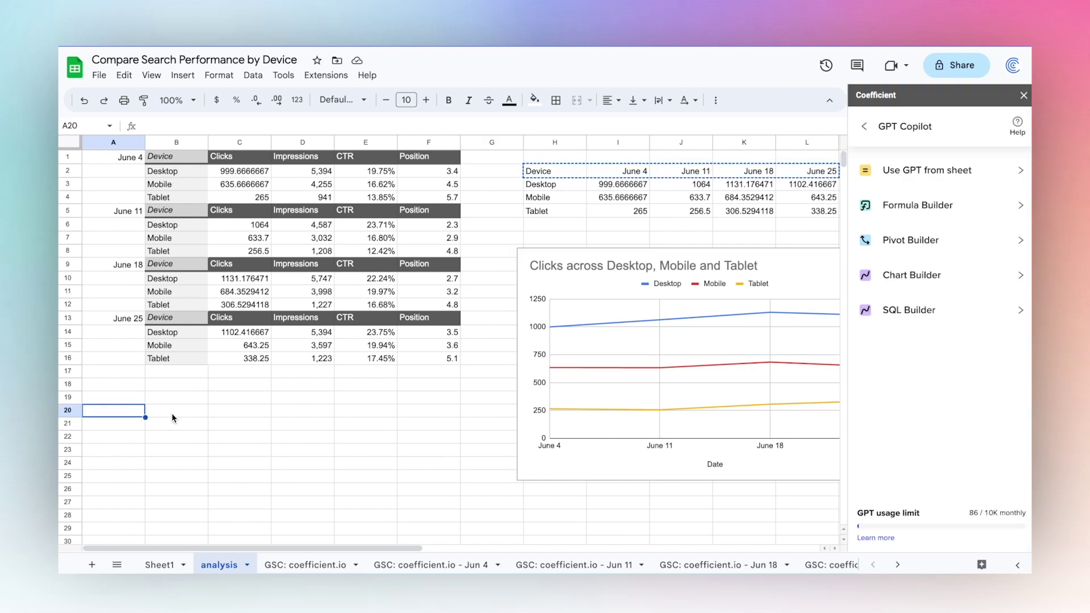
- Paste the Device and date header row into row 20 and label A19 'CTR'
{"action": "key", "text": "ctrl+v"}
{"action": "left_click", "coordinate": [127, 399]}
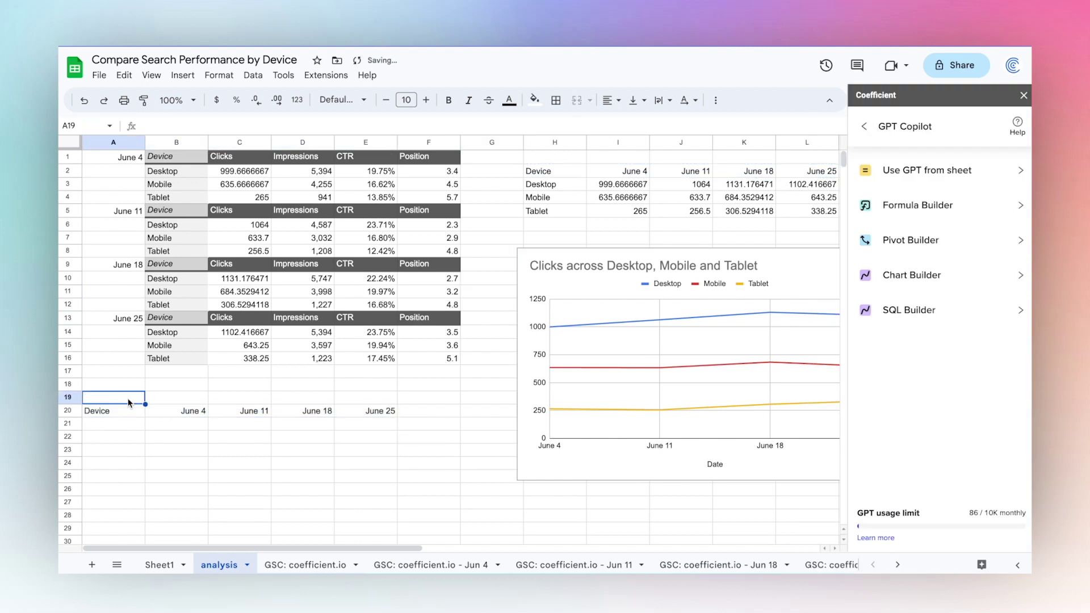
{"action": "type", "text": "CTR"}
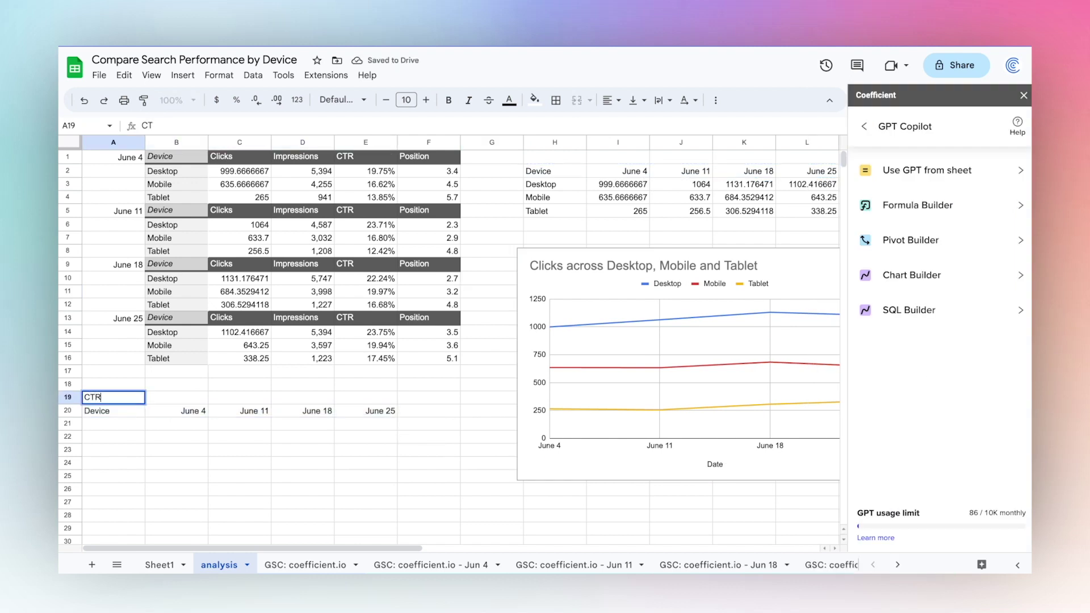
{"action": "key", "text": "Return"}
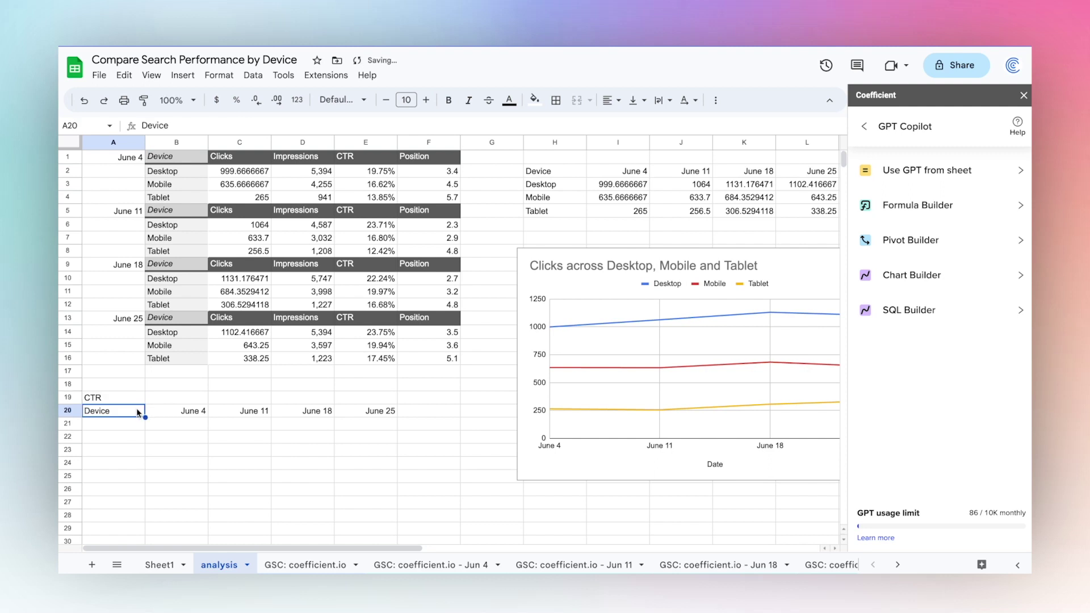